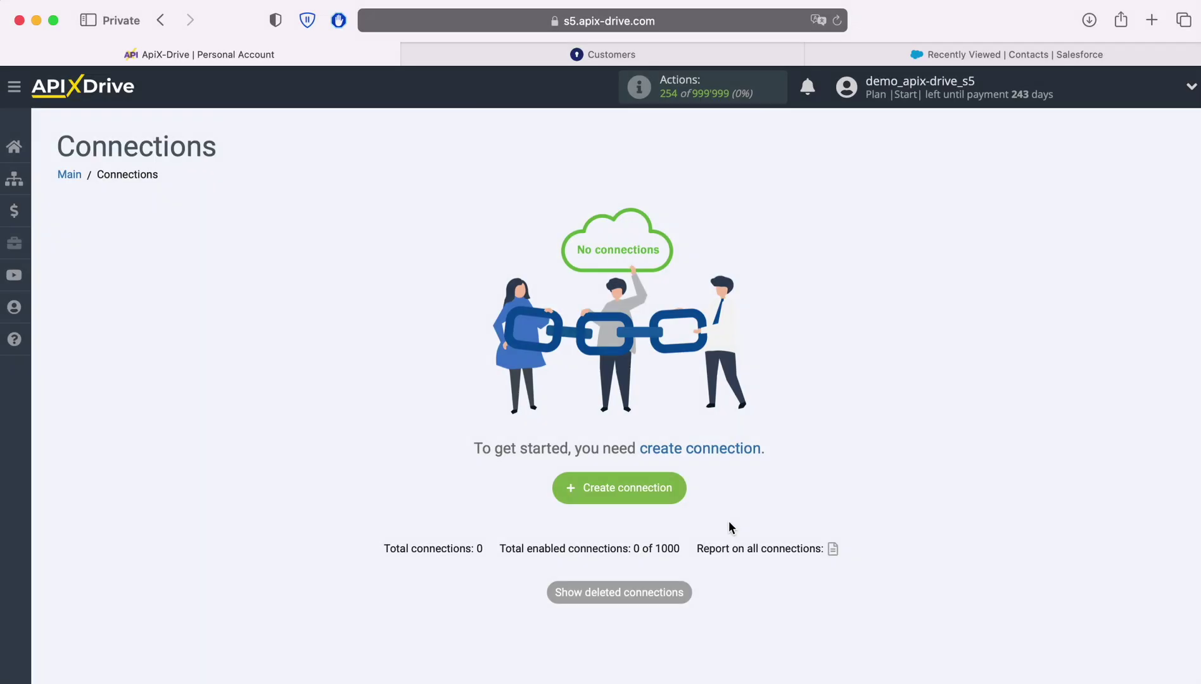
Create a new connection and set KeyCRM as its data source system.
left_click(679, 495)
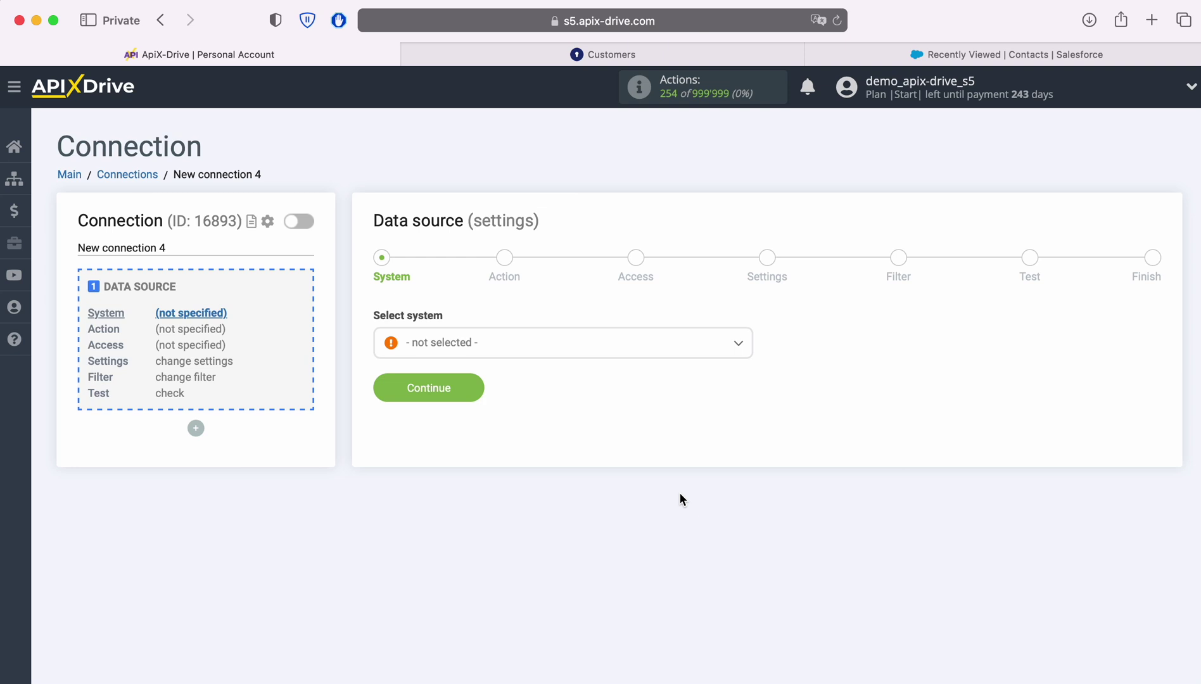
left_click(550, 353)
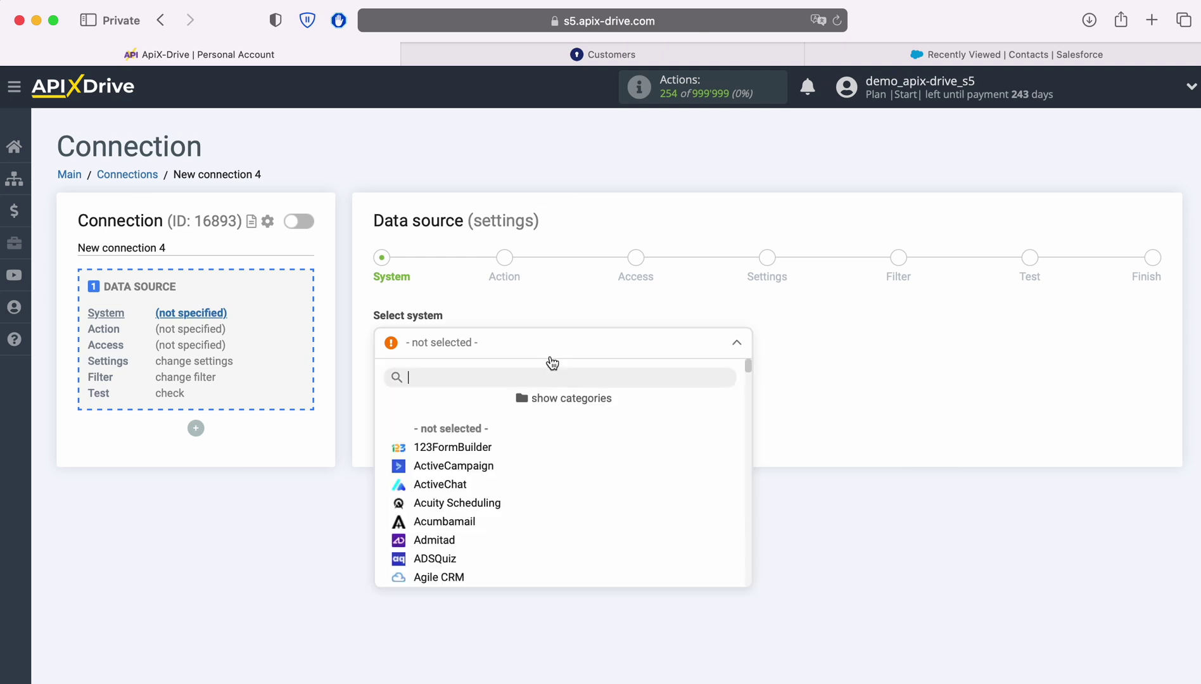
scroll(628, 488, "down", 2)
scroll(628, 488, "down", 15)
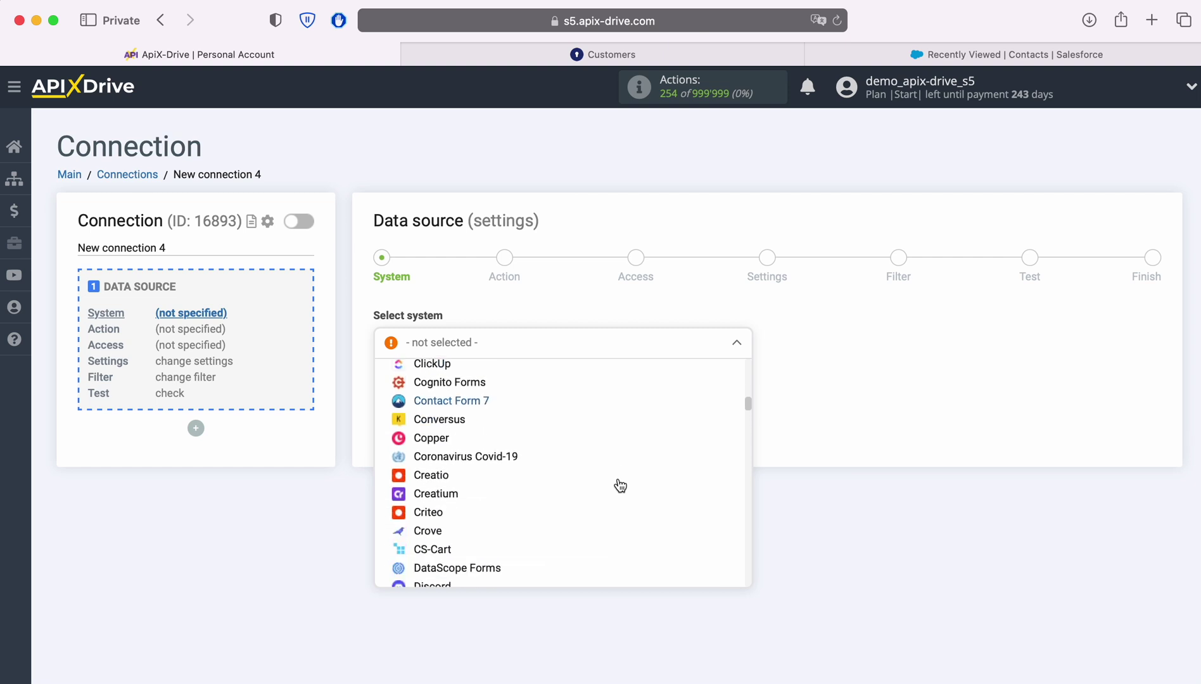
scroll(620, 485, "down", 15)
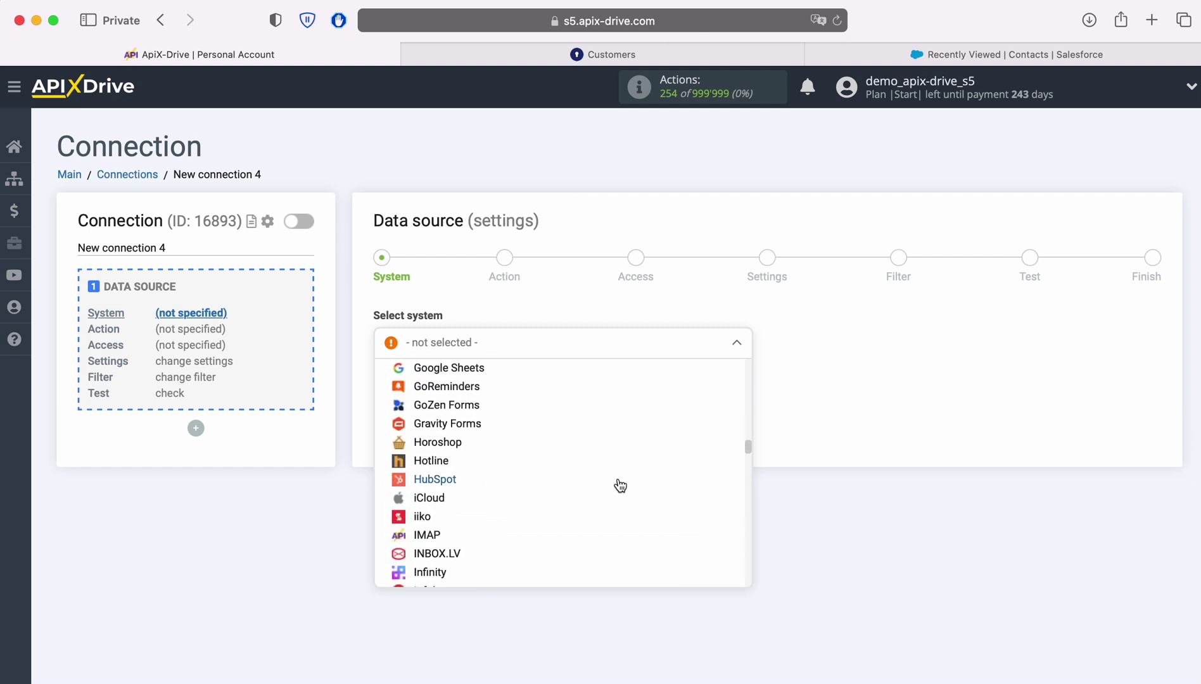
scroll(620, 485, "down", 5)
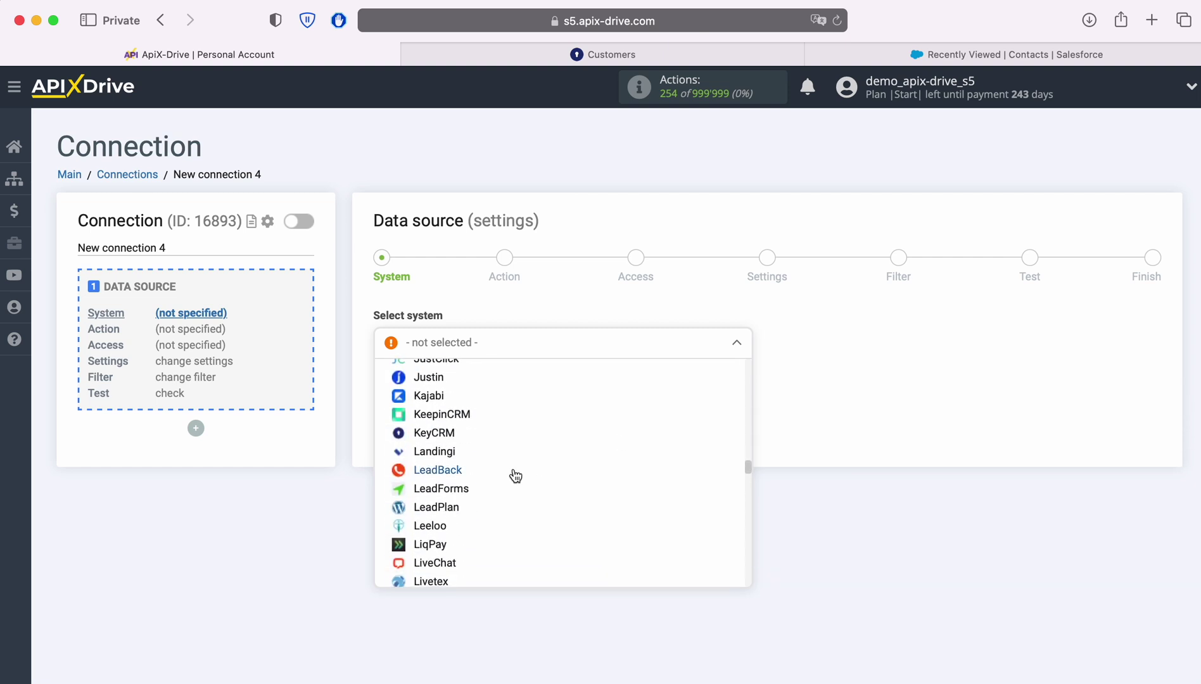
left_click(434, 433)
left_click(470, 391)
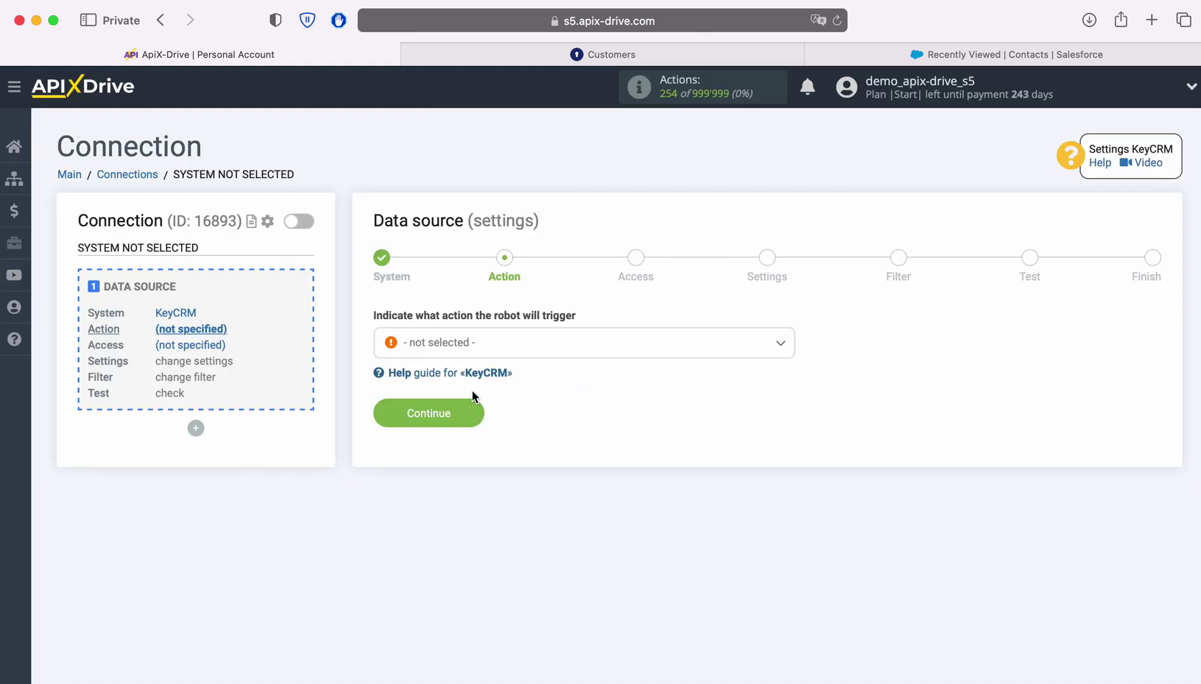
Set the data source action to Get CUSTOMERS (new) and proceed to the access stage.
left_click(570, 351)
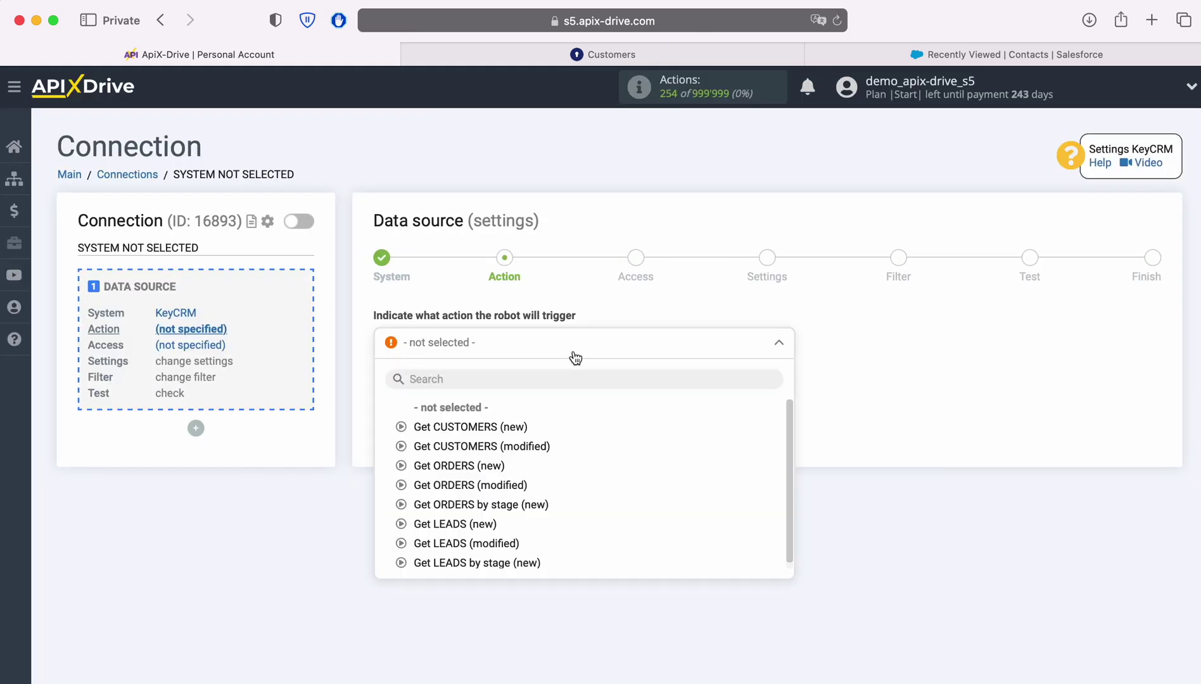
left_click(527, 427)
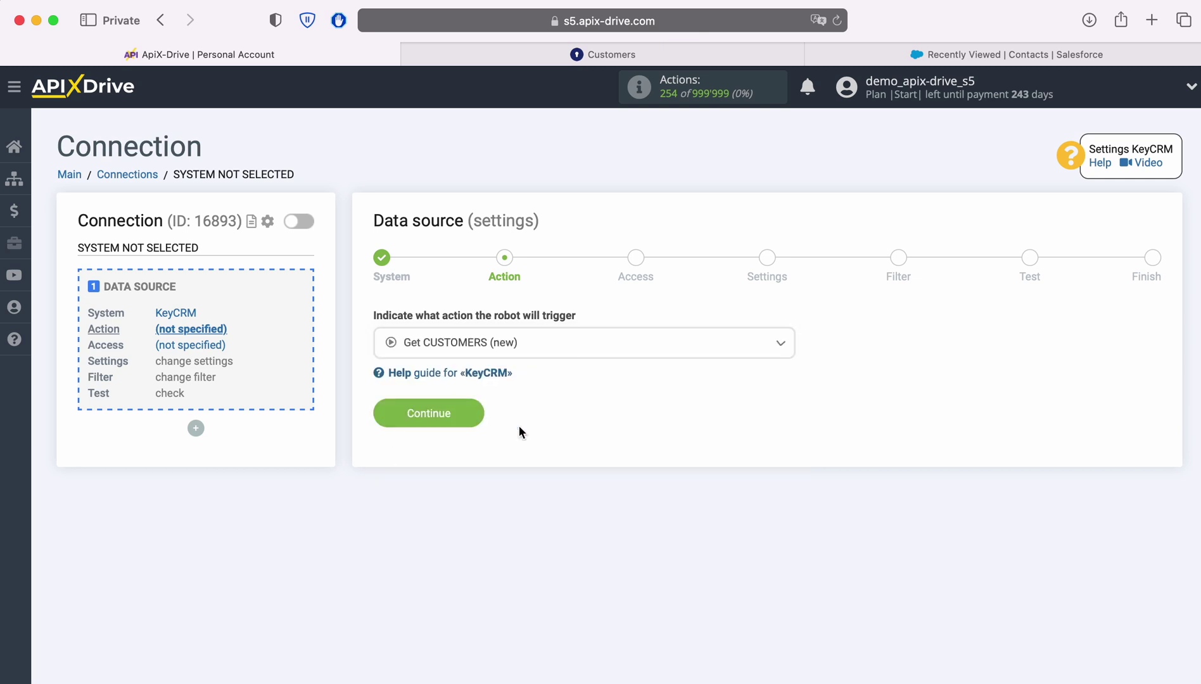
left_click(477, 417)
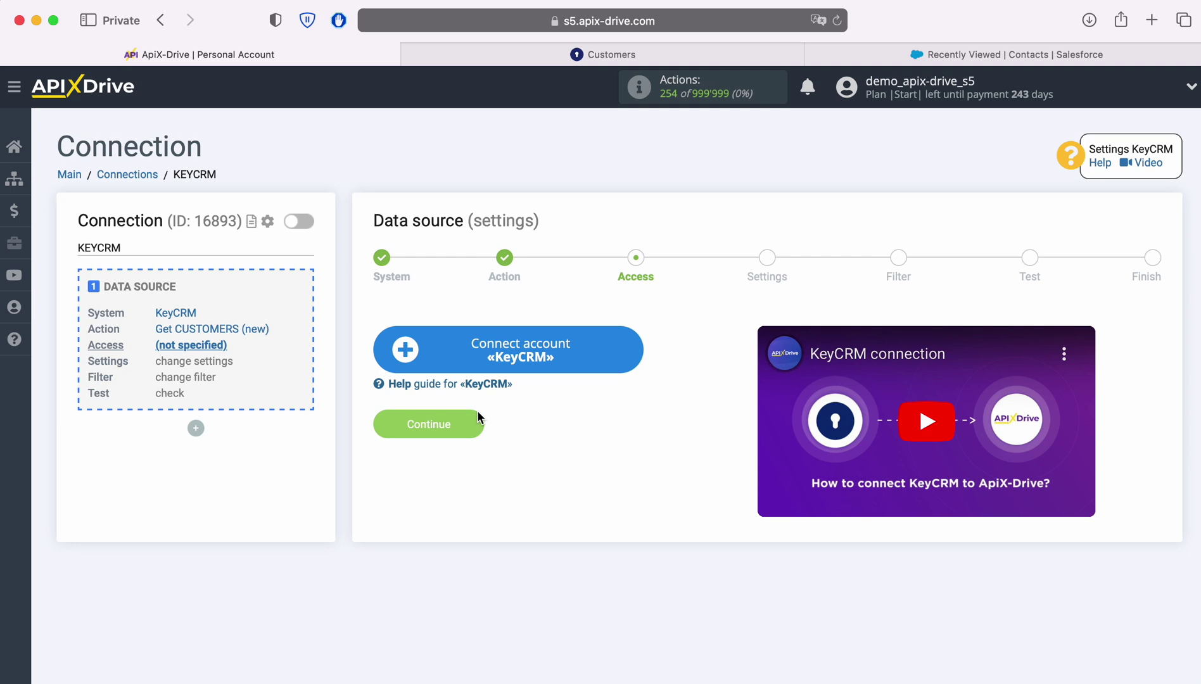
Start connecting a KeyCRM account, then switch to KeyCRM and copy the API key from its general settings.
left_click(639, 343)
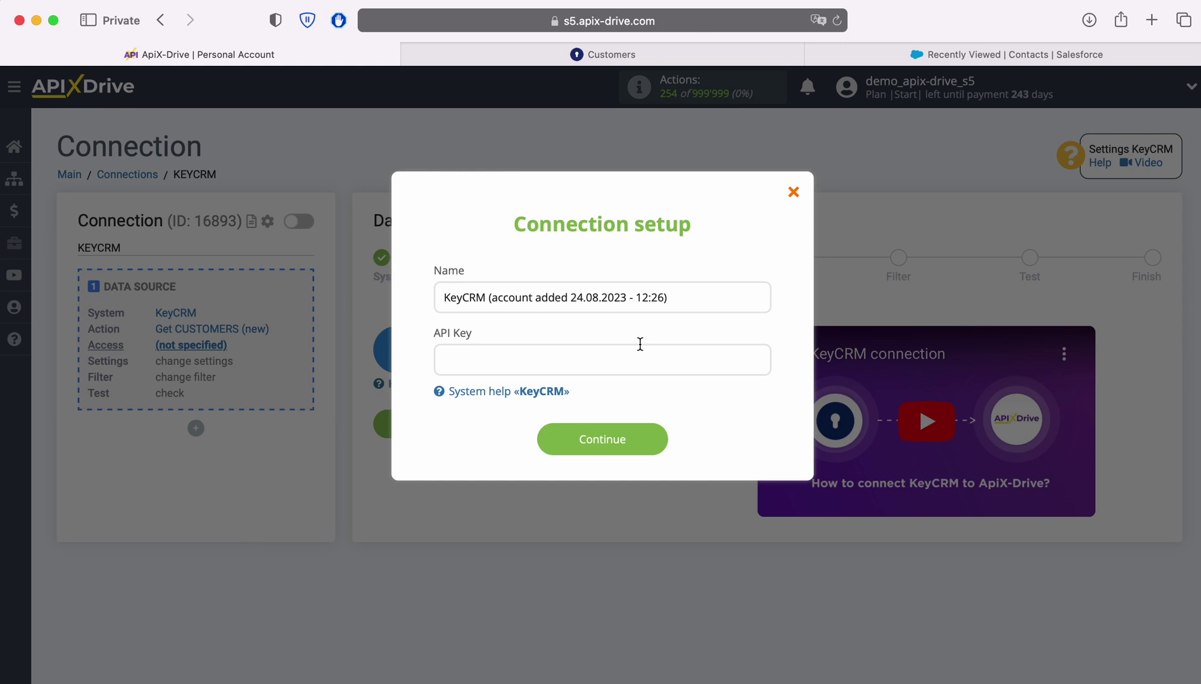
left_click(573, 55)
left_click(33, 562)
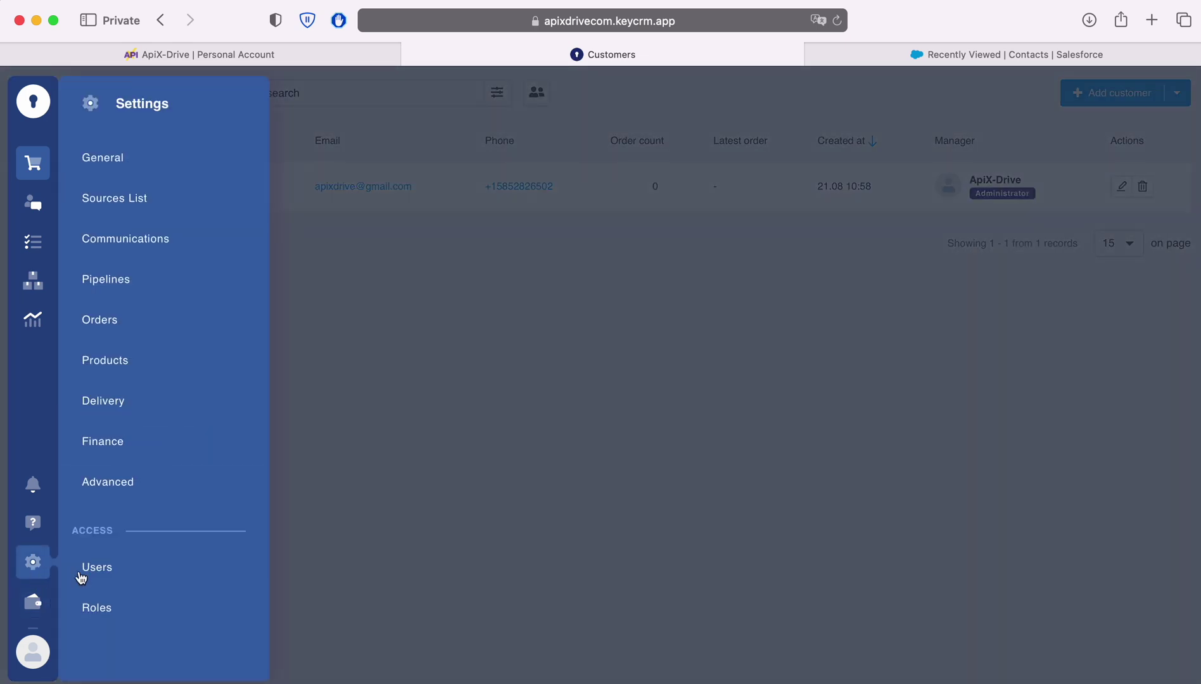
left_click(109, 164)
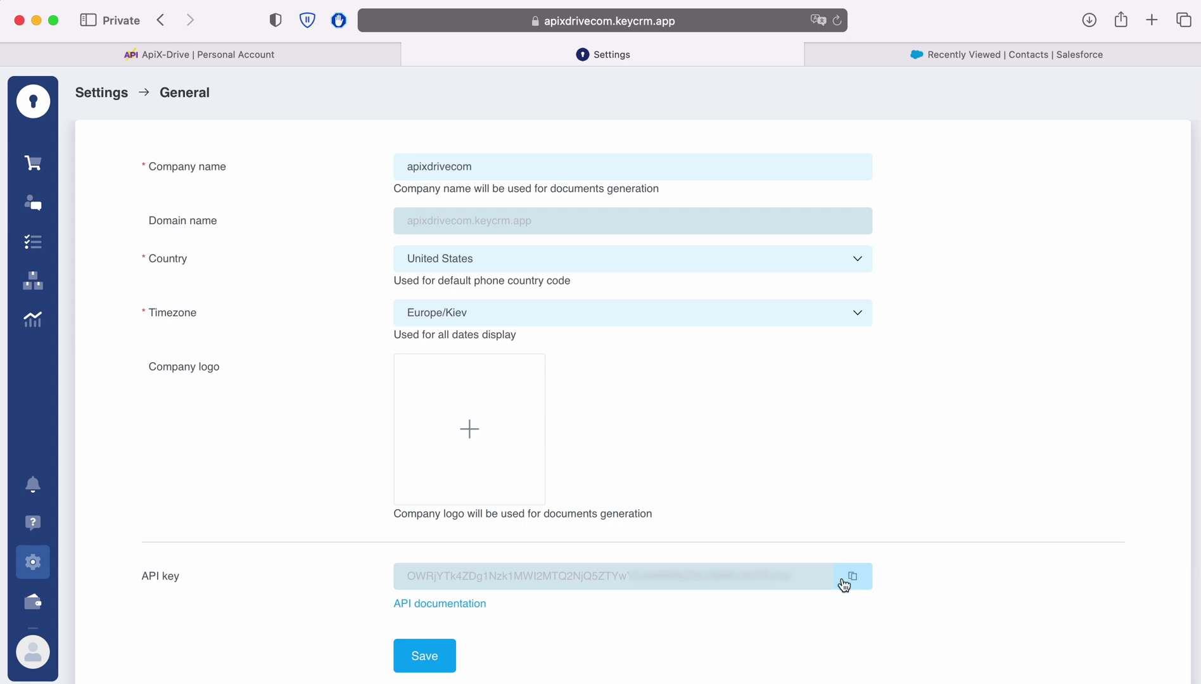
left_click(851, 578)
Return to ApiX-Drive, paste the API key into the KeyCRM connection setup and save the account.
left_click(230, 55)
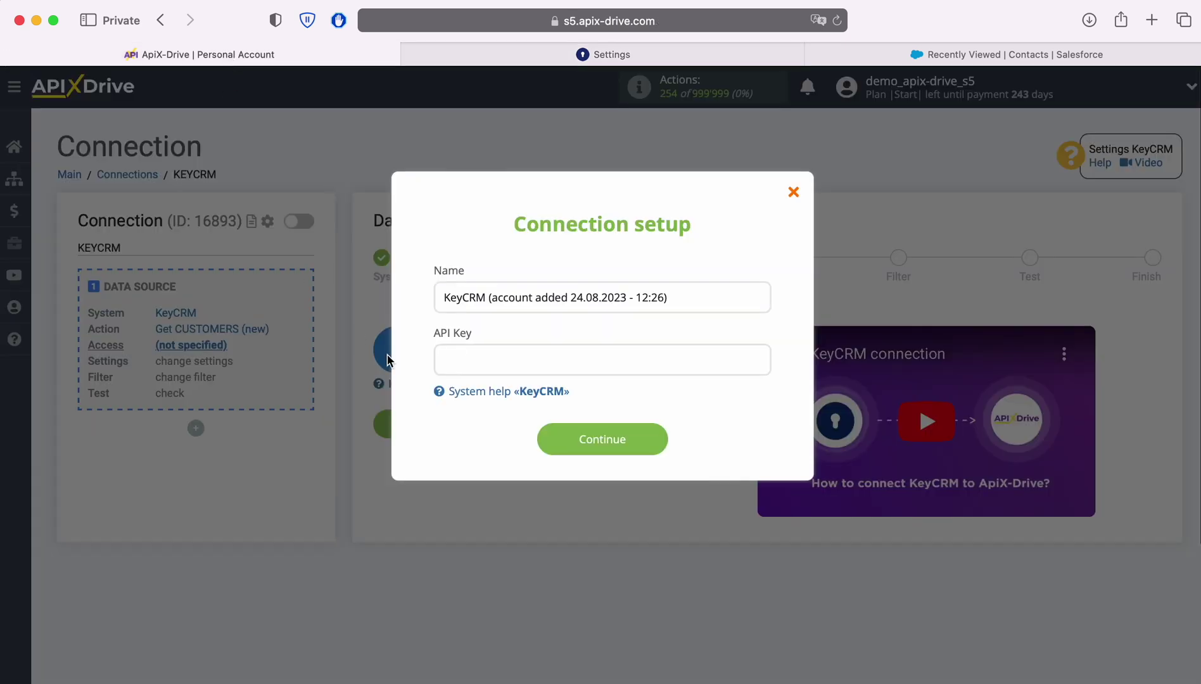
right_click(464, 362)
left_click(499, 412)
left_click(501, 429)
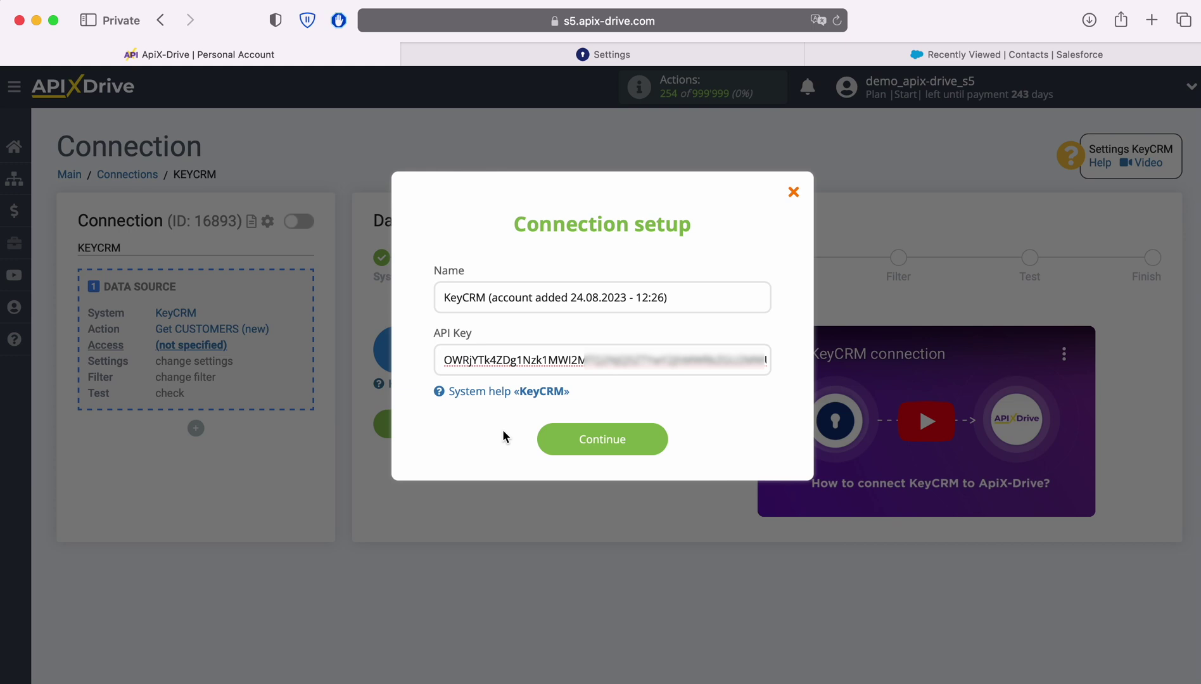
left_click(659, 440)
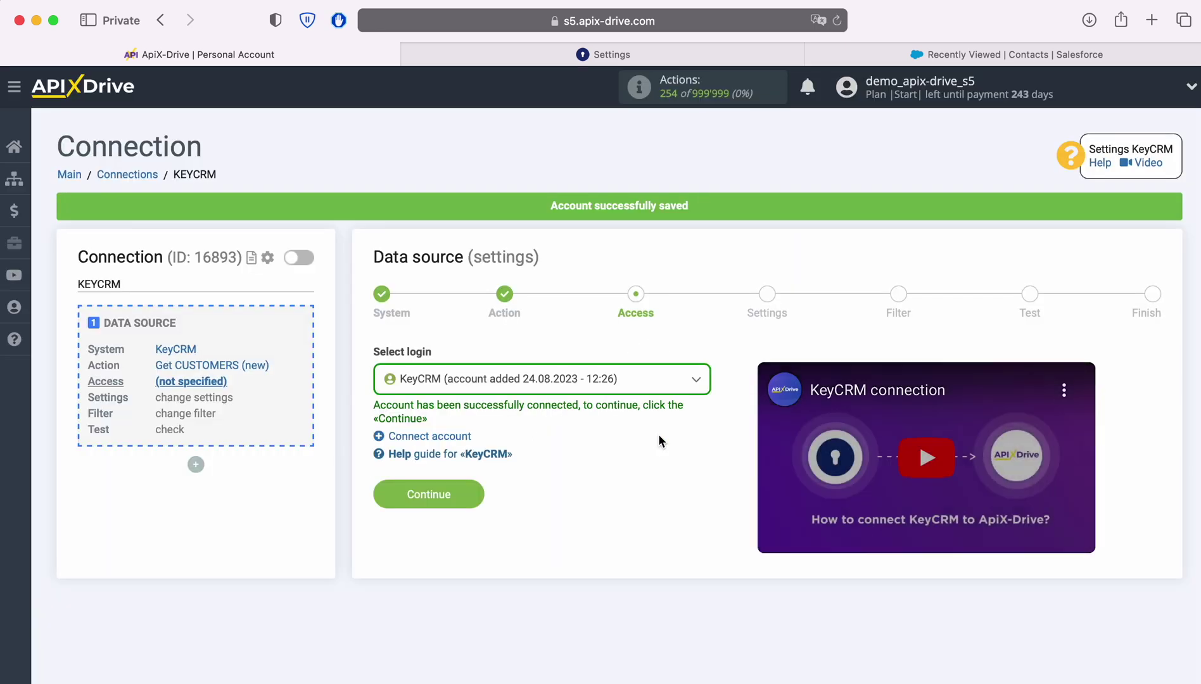
Select the newly added KeyCRM account as the data source login and proceed.
left_click(634, 392)
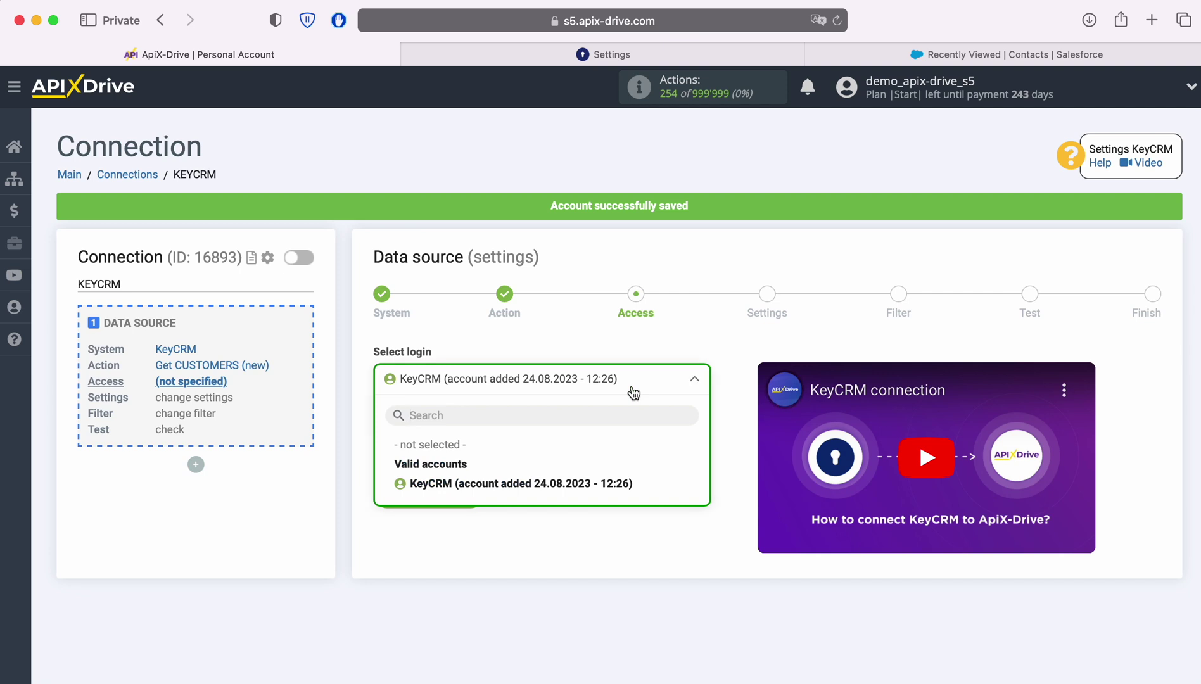
left_click(625, 478)
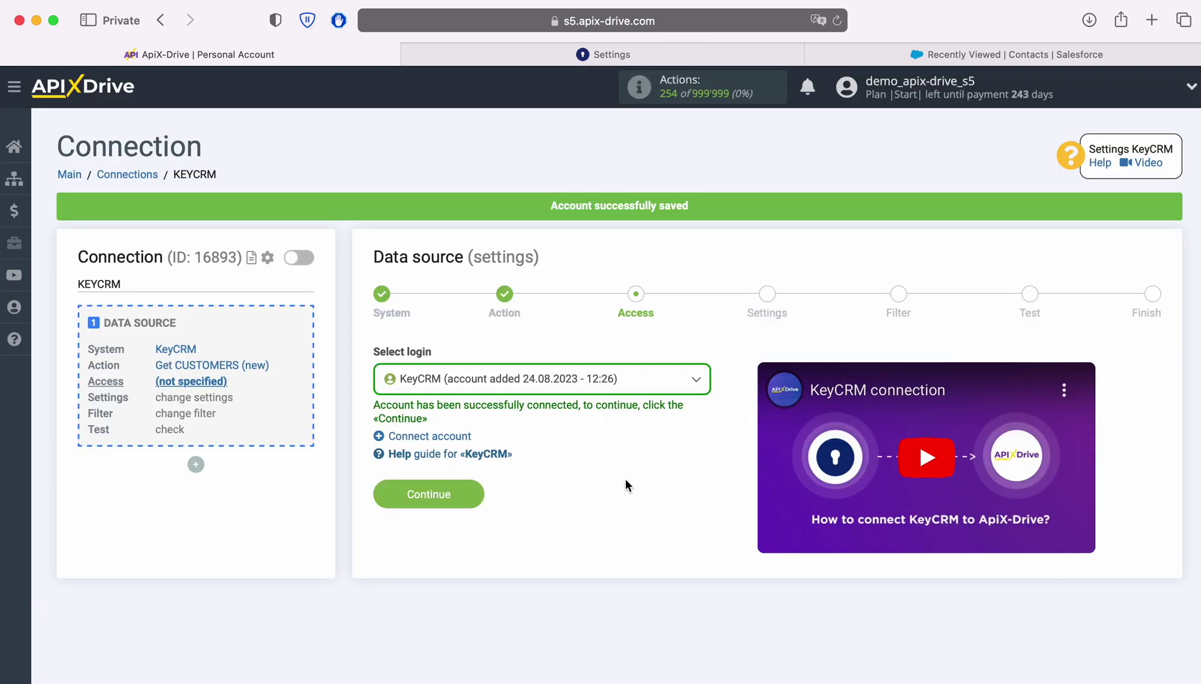
left_click(480, 496)
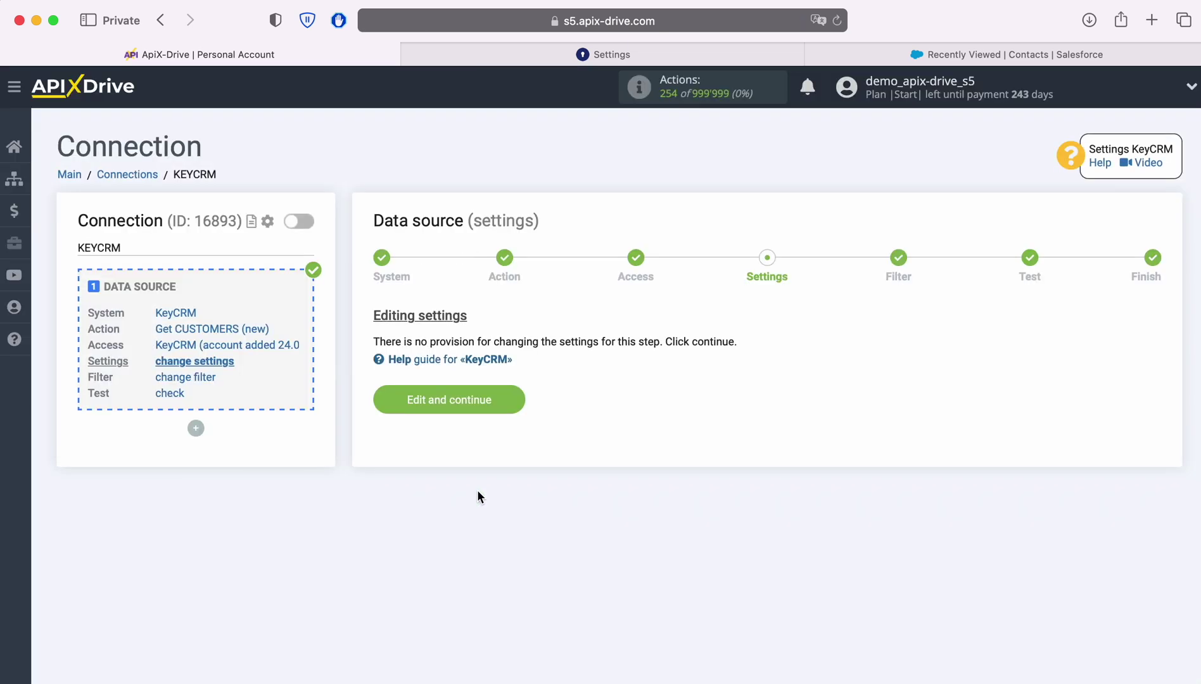
Complete the data source with unchanged settings, no filtering condition and the loaded test data accepted.
left_click(515, 404)
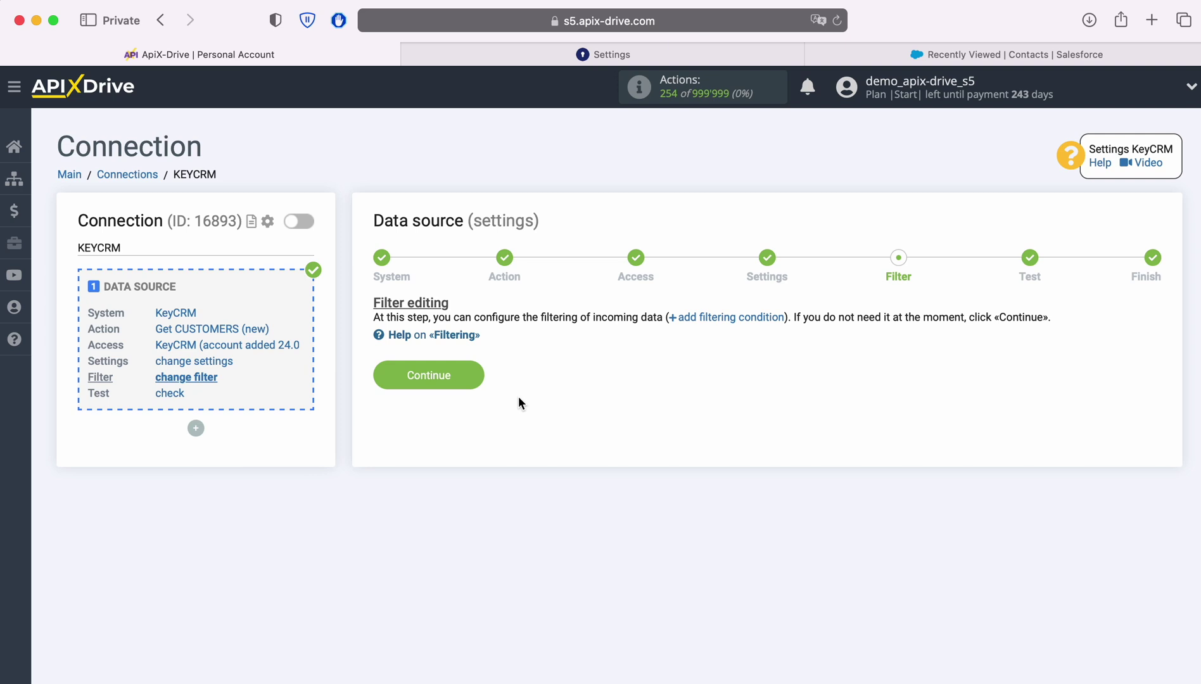
left_click(477, 375)
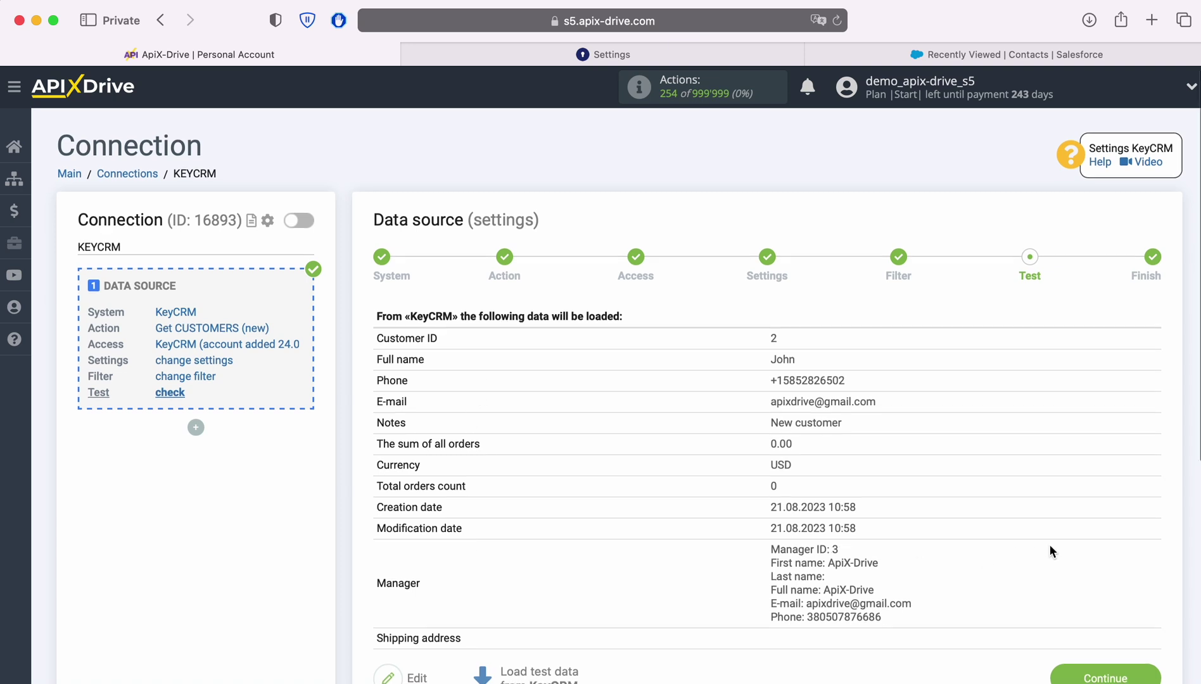
scroll(1049, 543, "down", 1)
left_click(1140, 645)
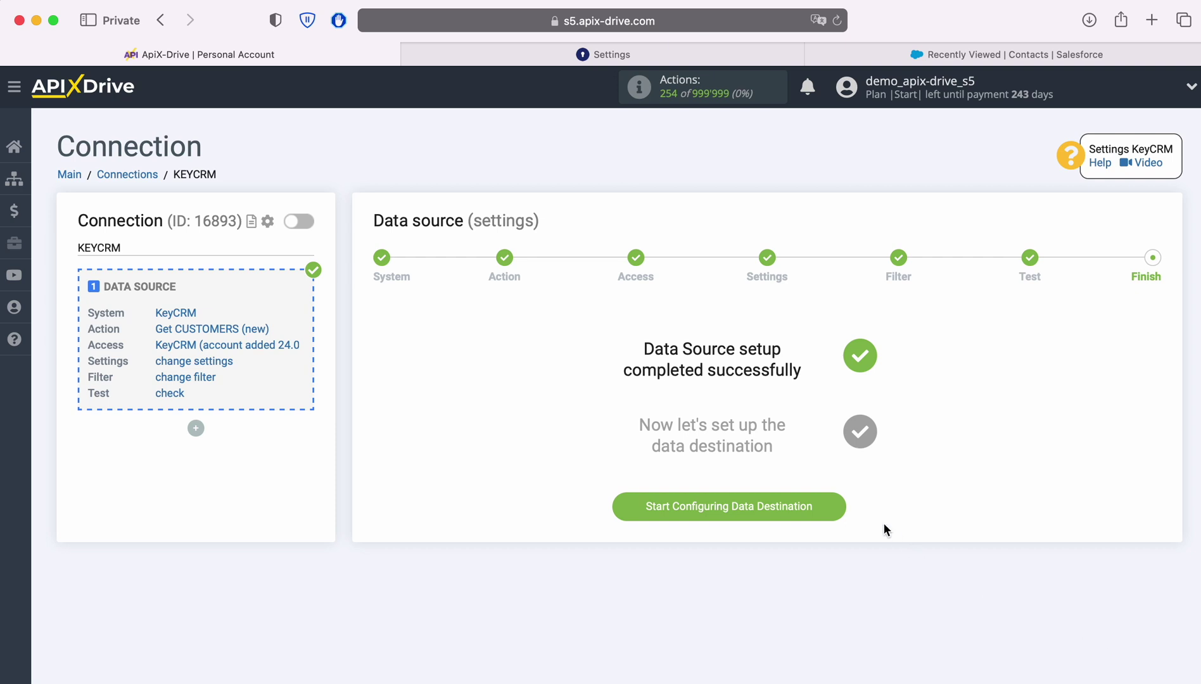
Start configuring the data destination and set Salesforce CRM as its system.
left_click(837, 509)
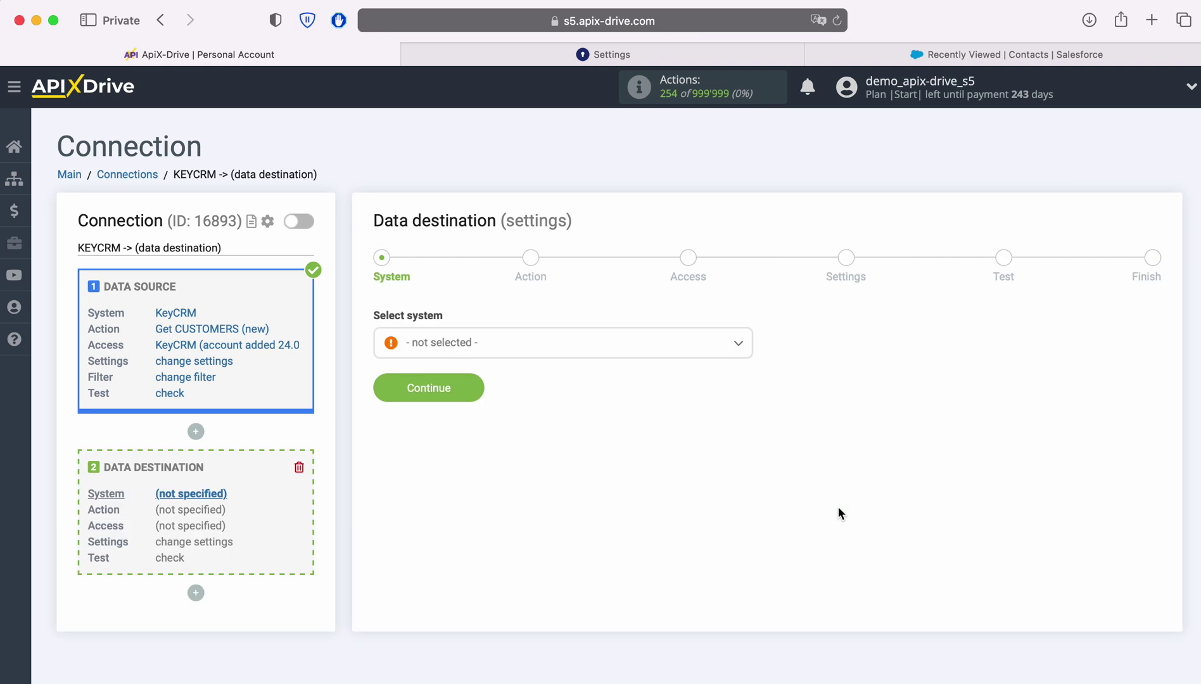
left_click(563, 347)
scroll(655, 497, "down", 5)
scroll(656, 497, "down", 12)
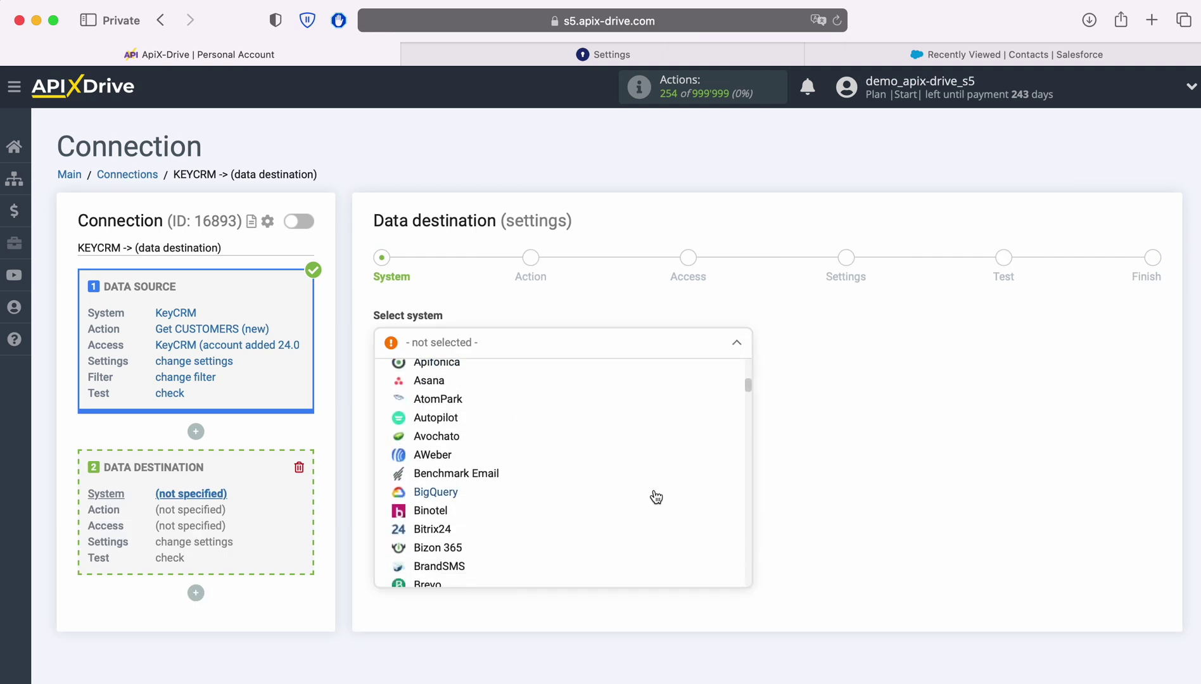
scroll(656, 497, "down", 12)
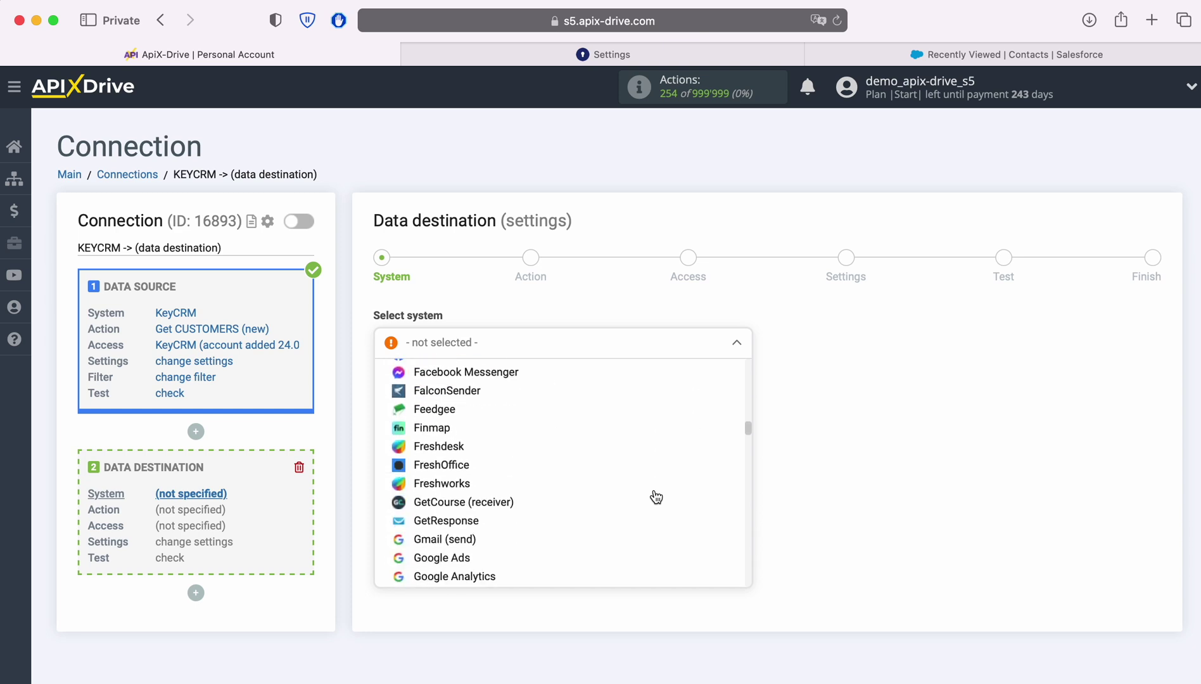
scroll(655, 498, "down", 12)
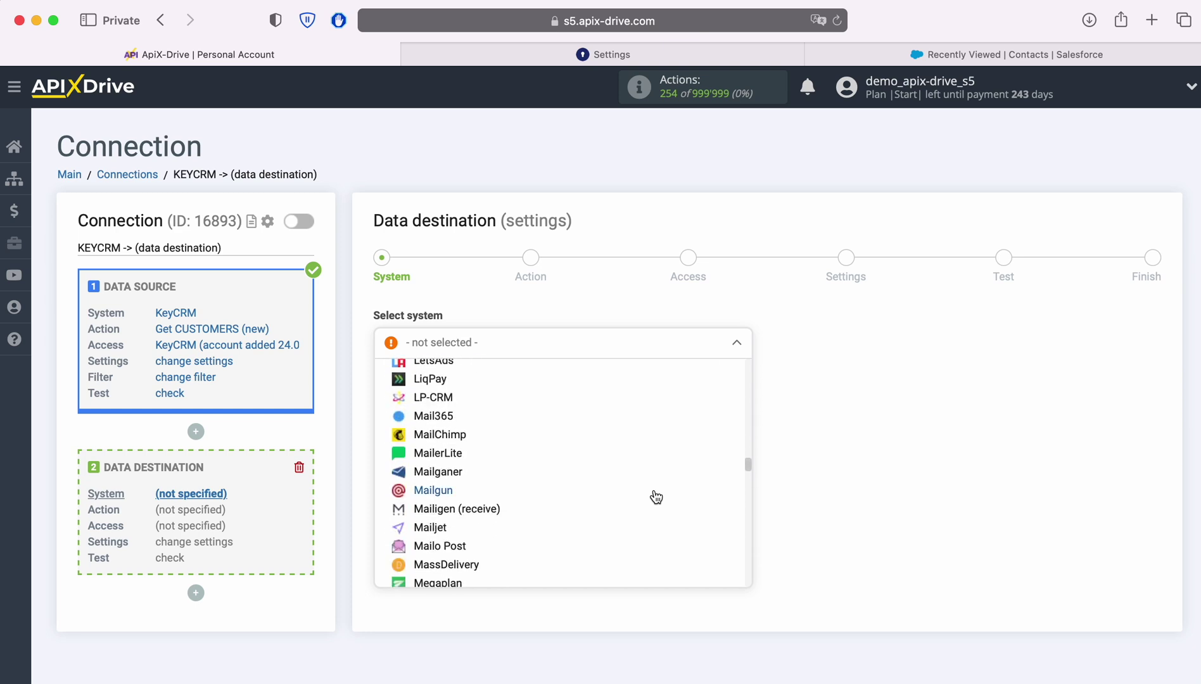
scroll(655, 497, "down", 12)
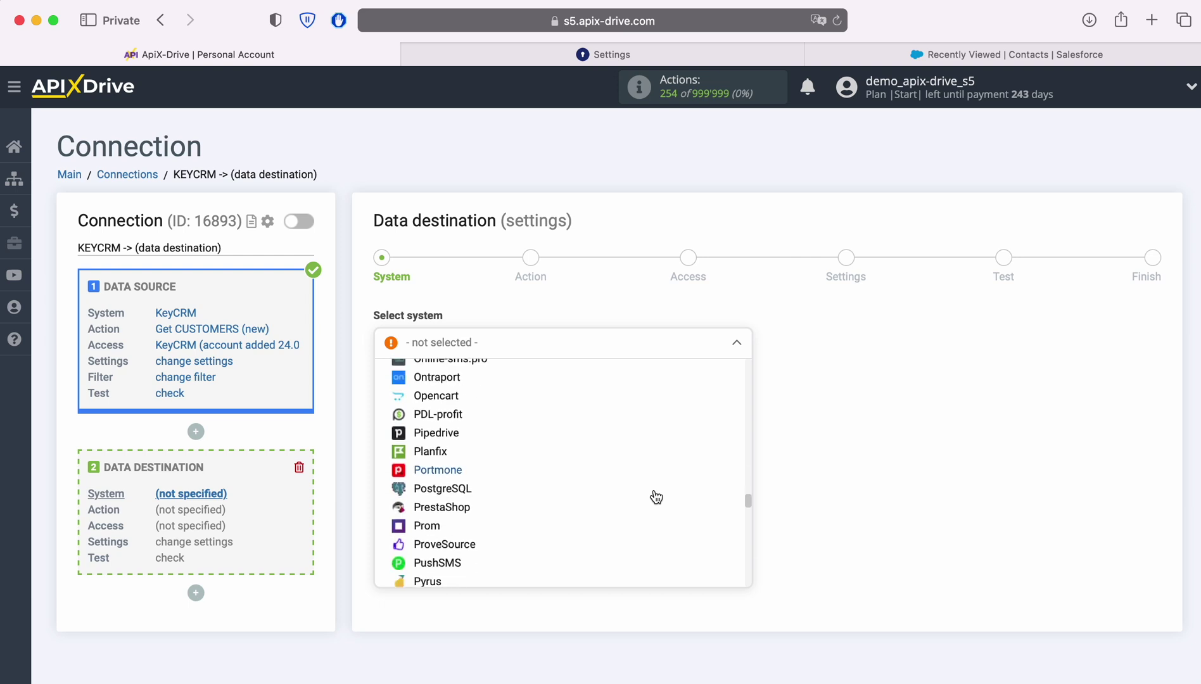
left_click(472, 404)
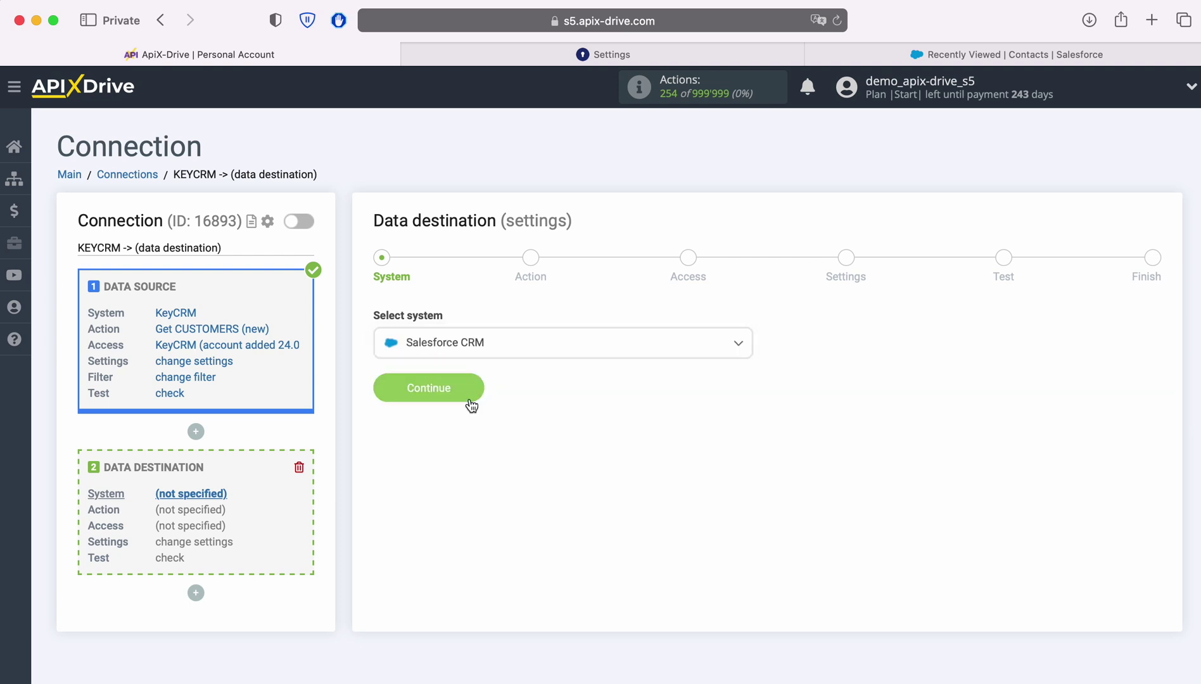
left_click(469, 391)
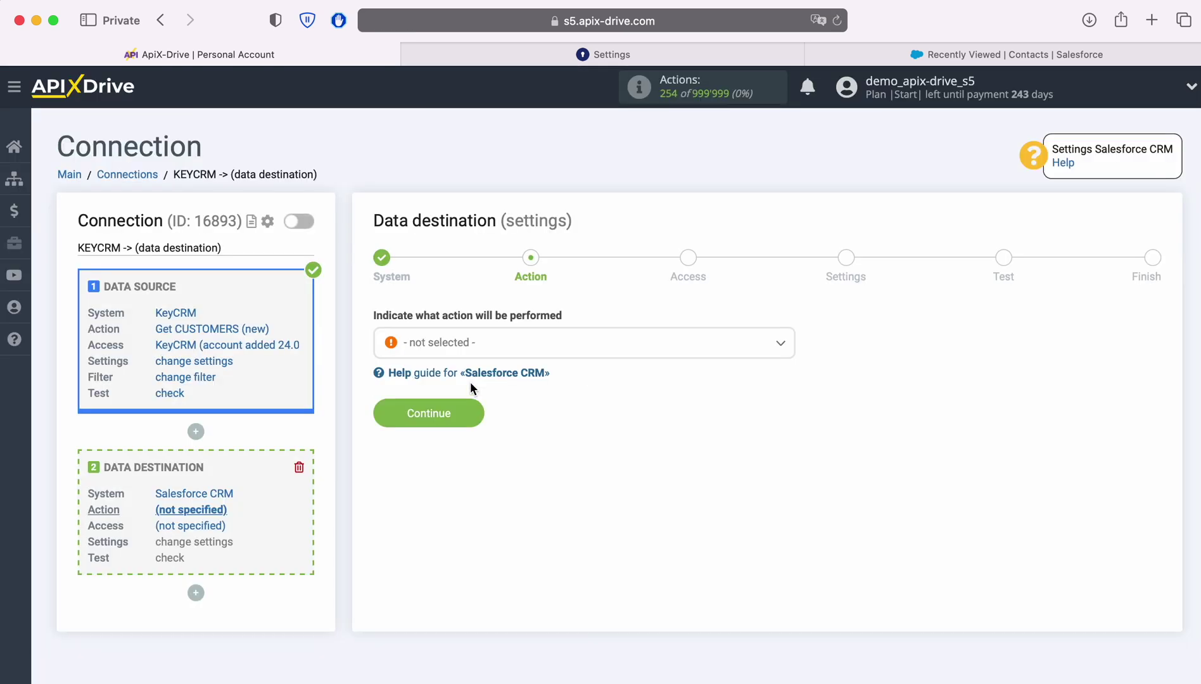
Set the data destination action to Create CONTACT and proceed to the access stage.
left_click(628, 355)
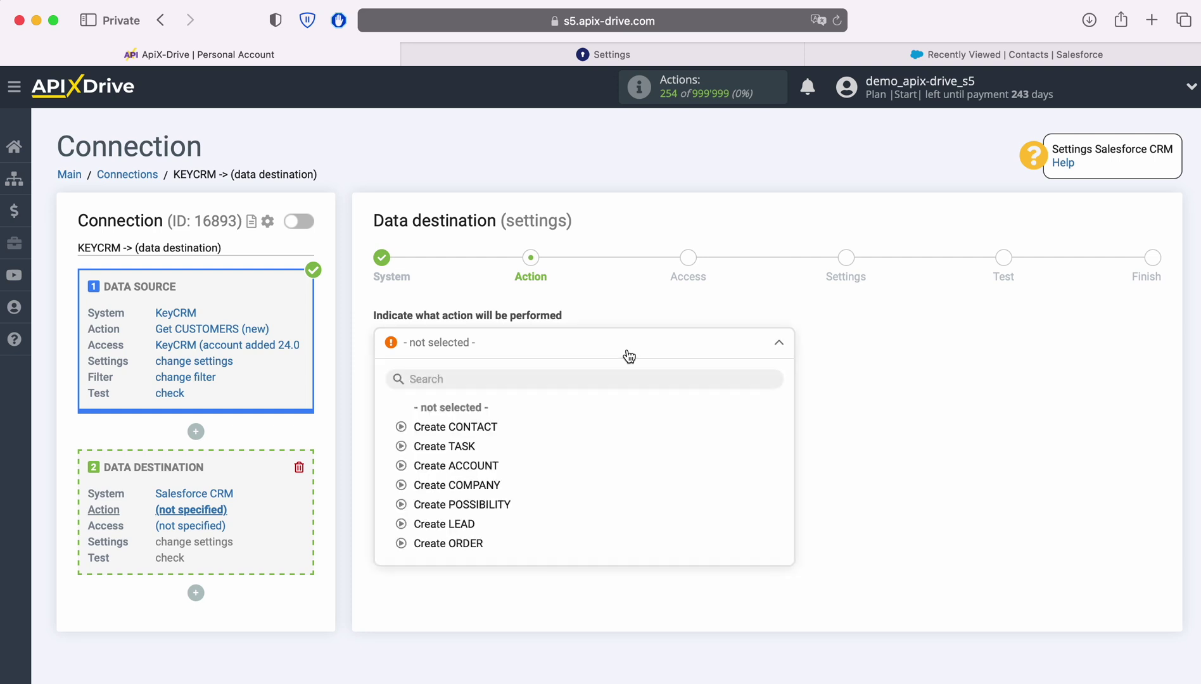
left_click(494, 427)
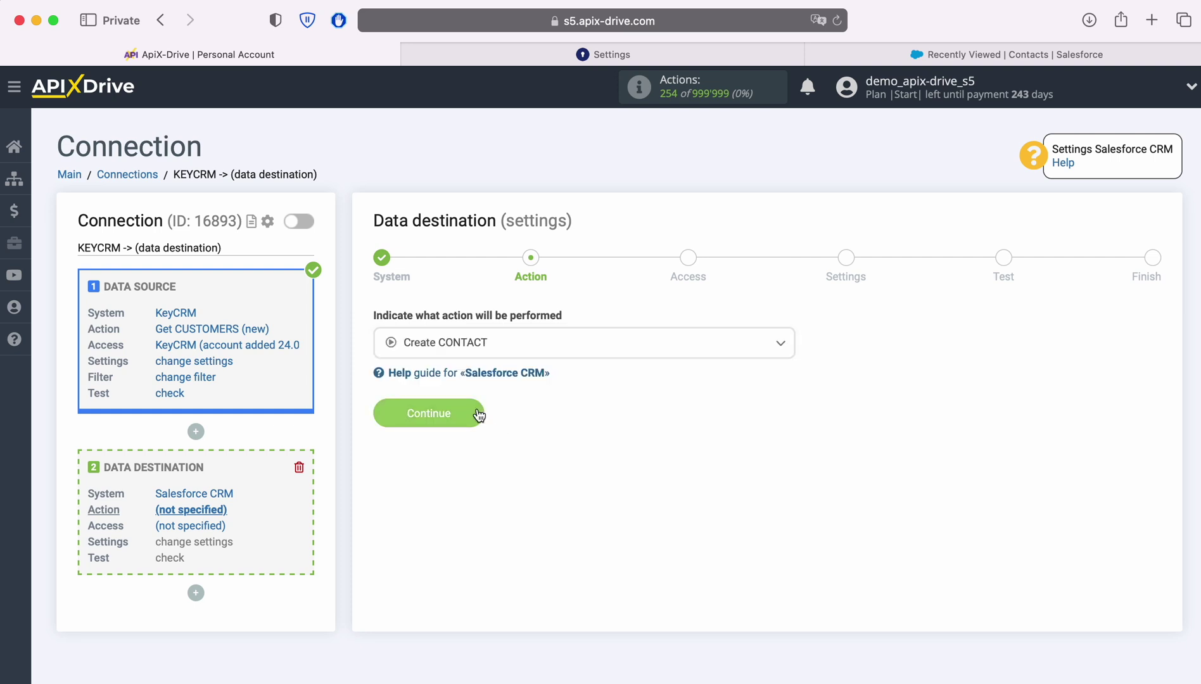
left_click(478, 415)
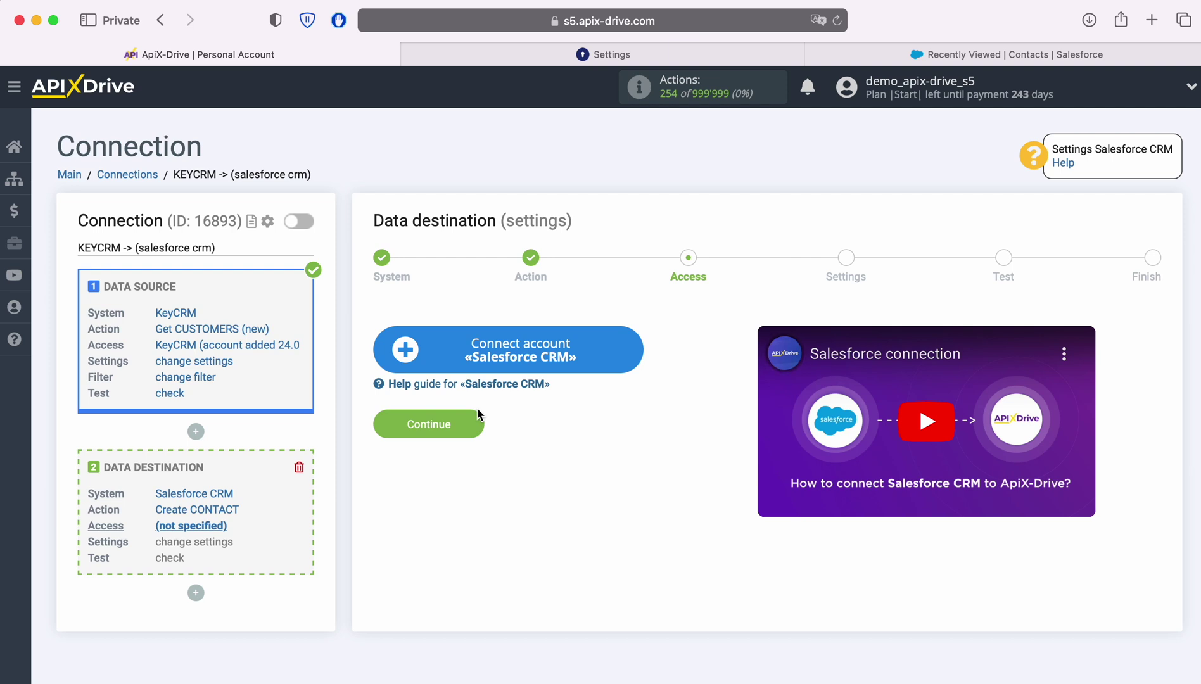
Connect a Salesforce CRM account by logging in with the account username and password.
left_click(634, 347)
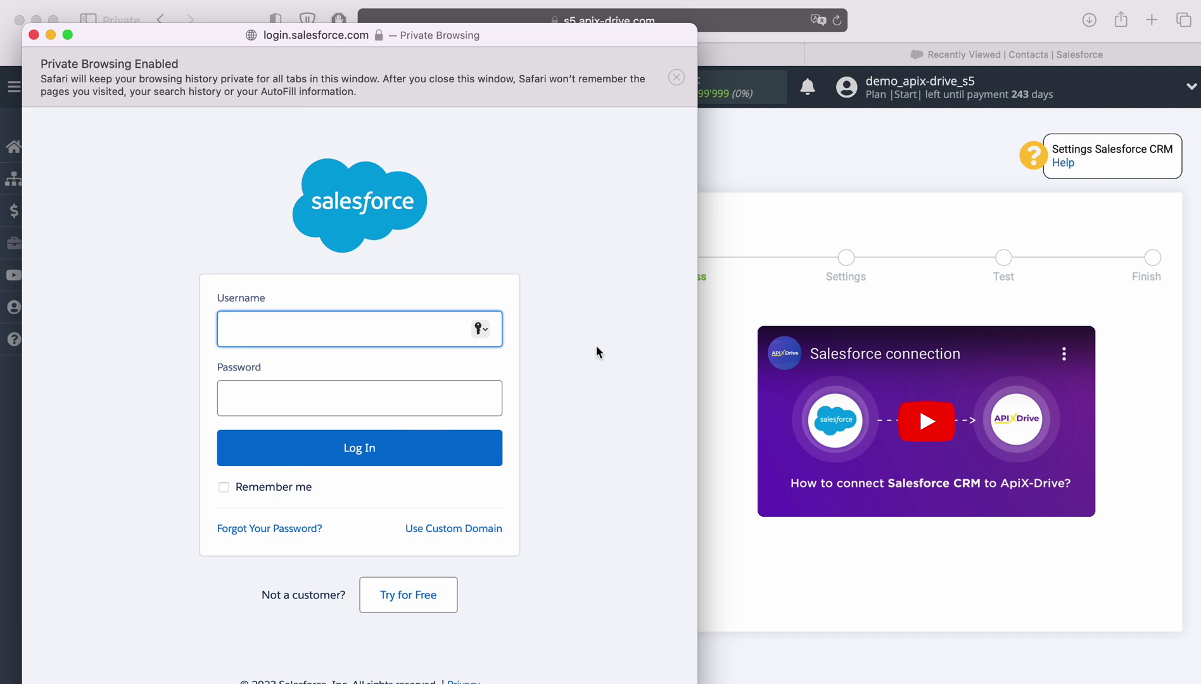
right_click(352, 331)
left_click(385, 377)
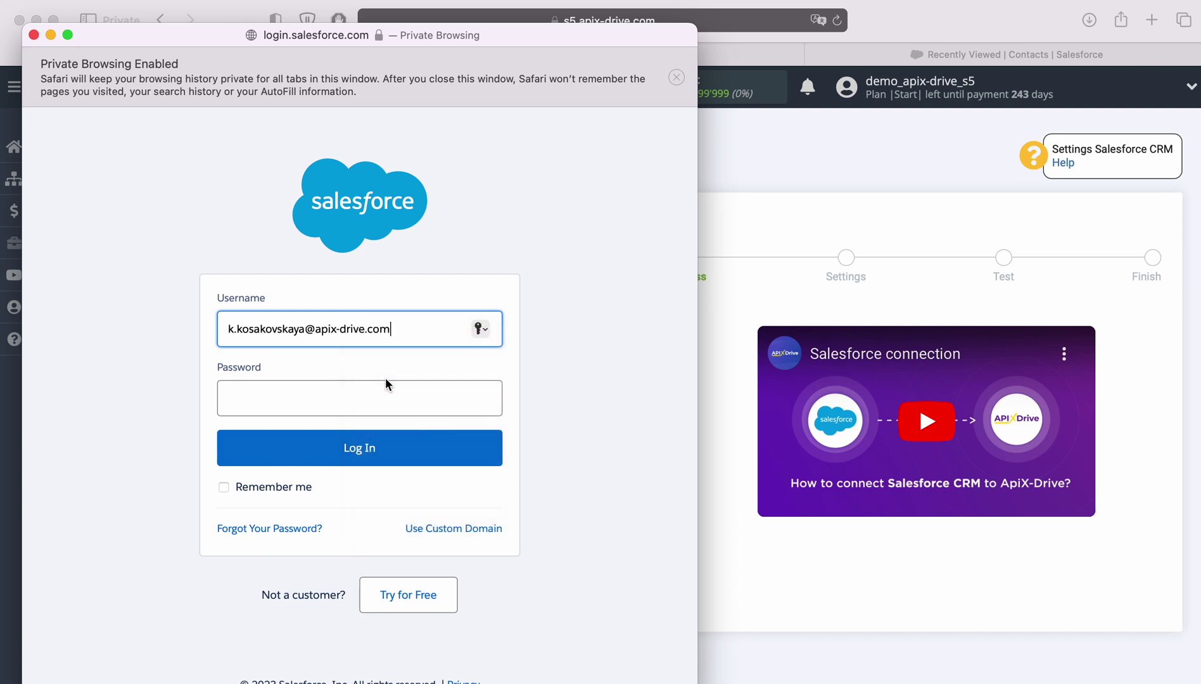
left_click(386, 393)
type("•••••••••")
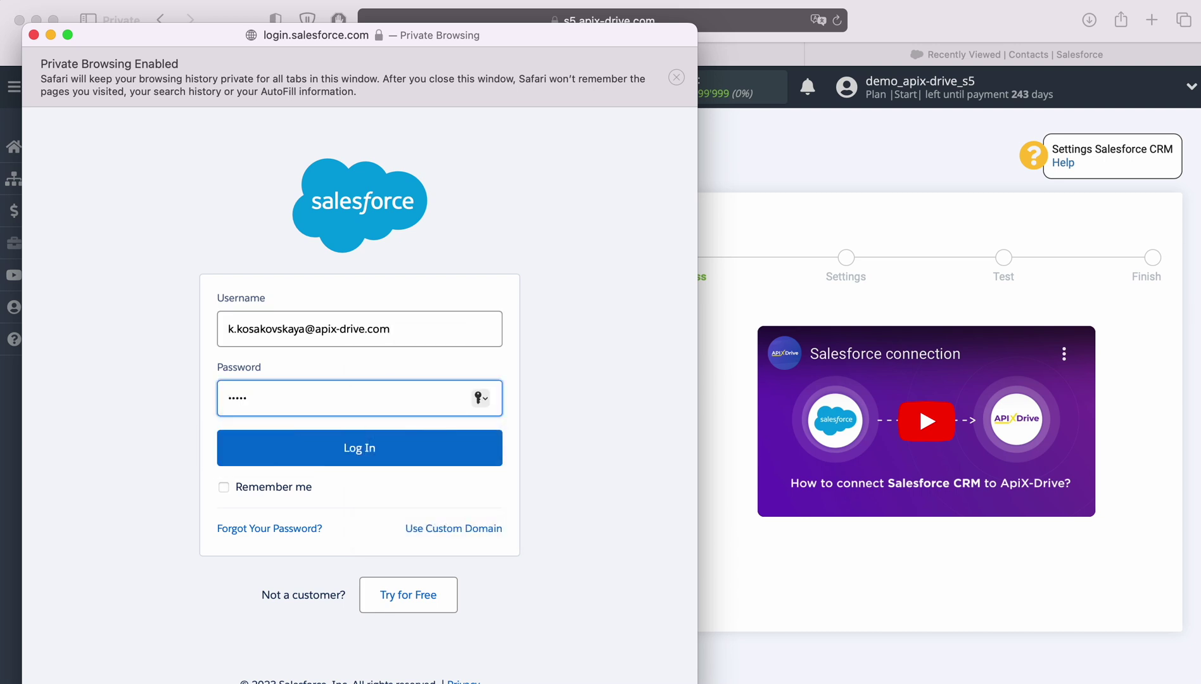
type("••••")
left_click(399, 448)
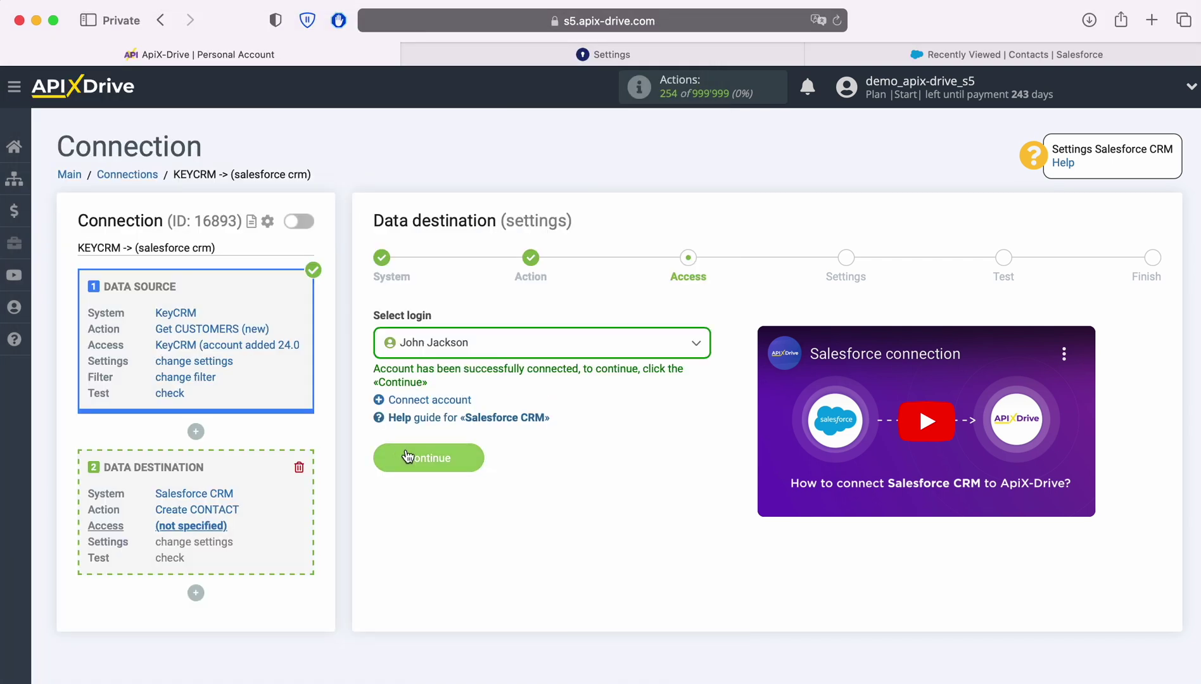
Select the connected Salesforce CRM account as the data destination login and proceed to the settings stage.
left_click(583, 347)
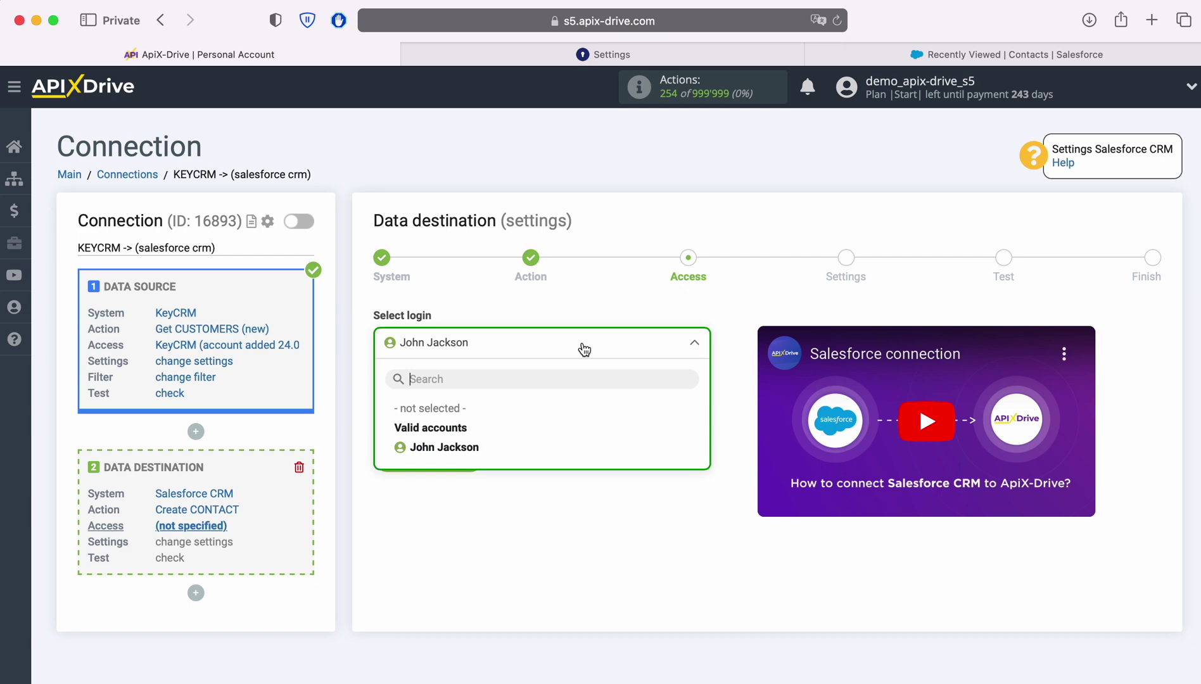
left_click(464, 447)
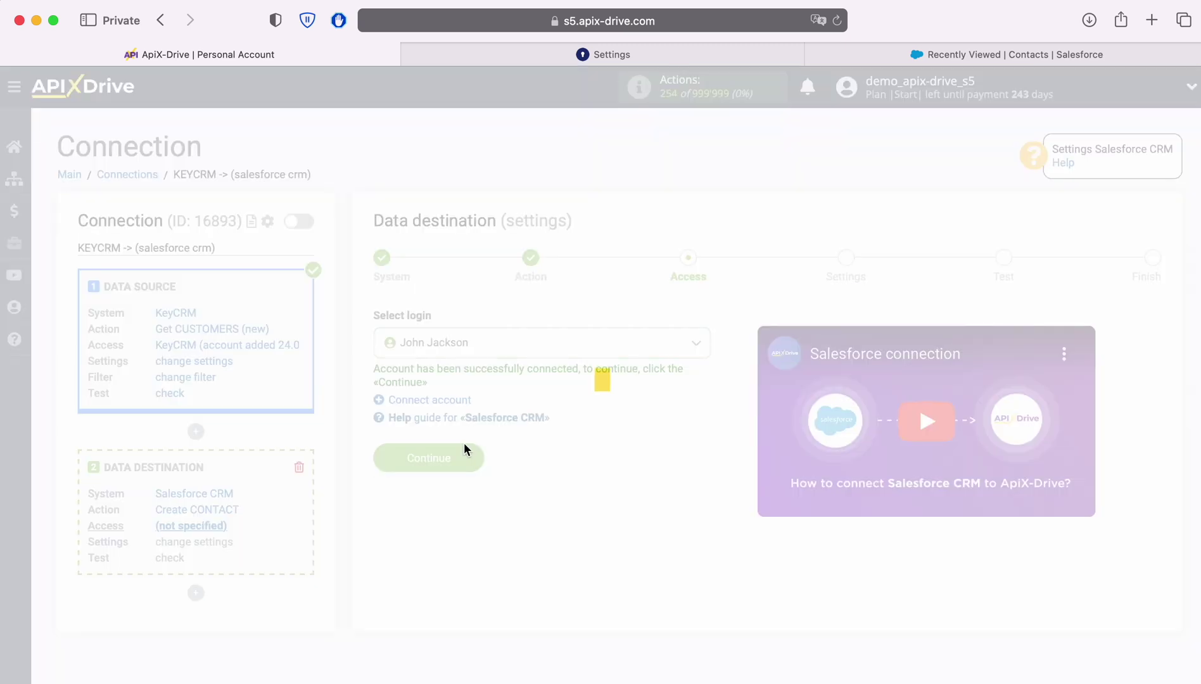
left_click(469, 451)
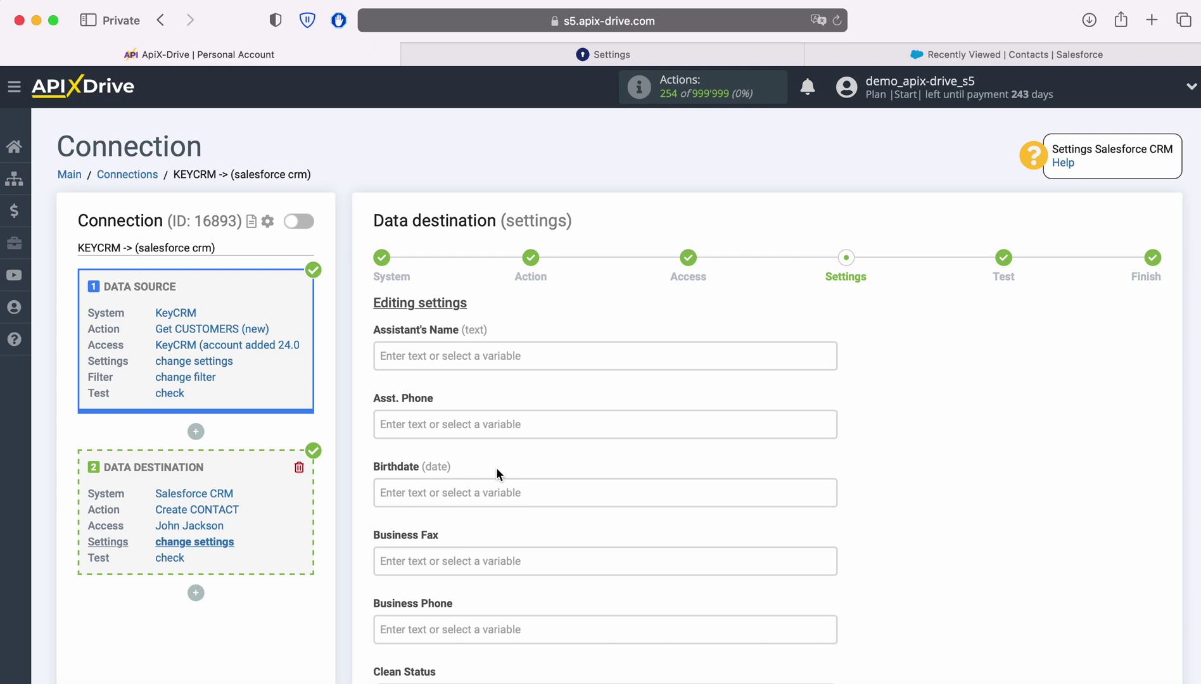
Map the contact's Email field to the KeyCRM customer E-mail variable.
scroll(496, 471, "down", 6)
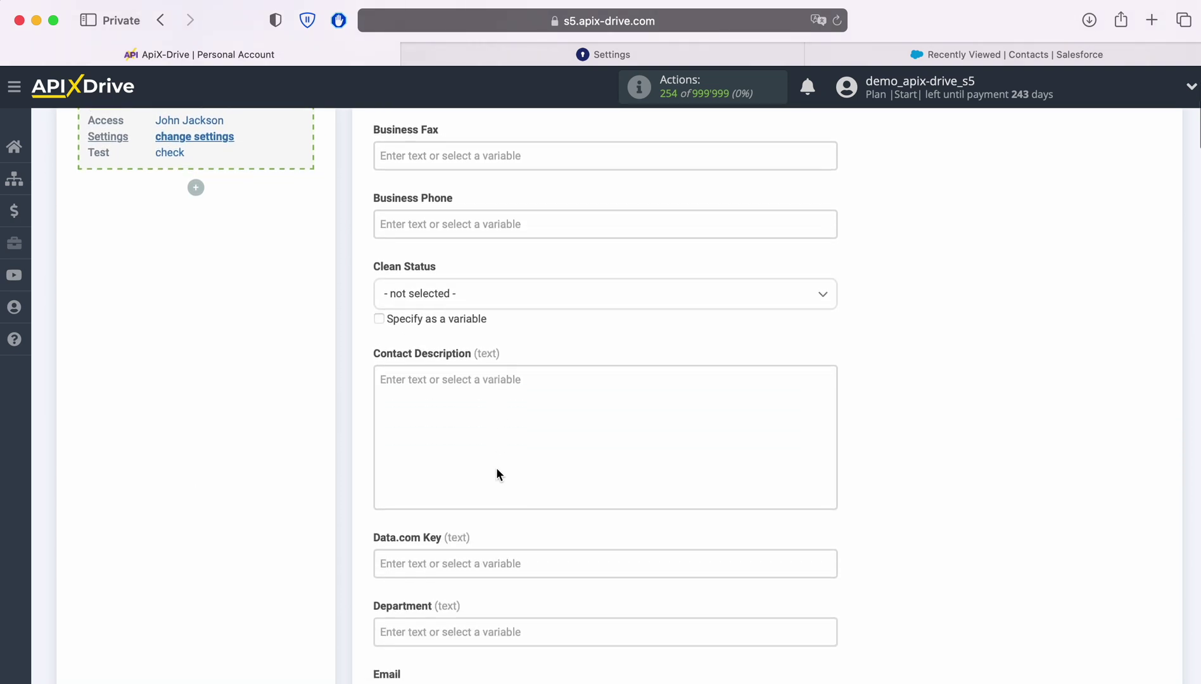
scroll(497, 472, "down", 3)
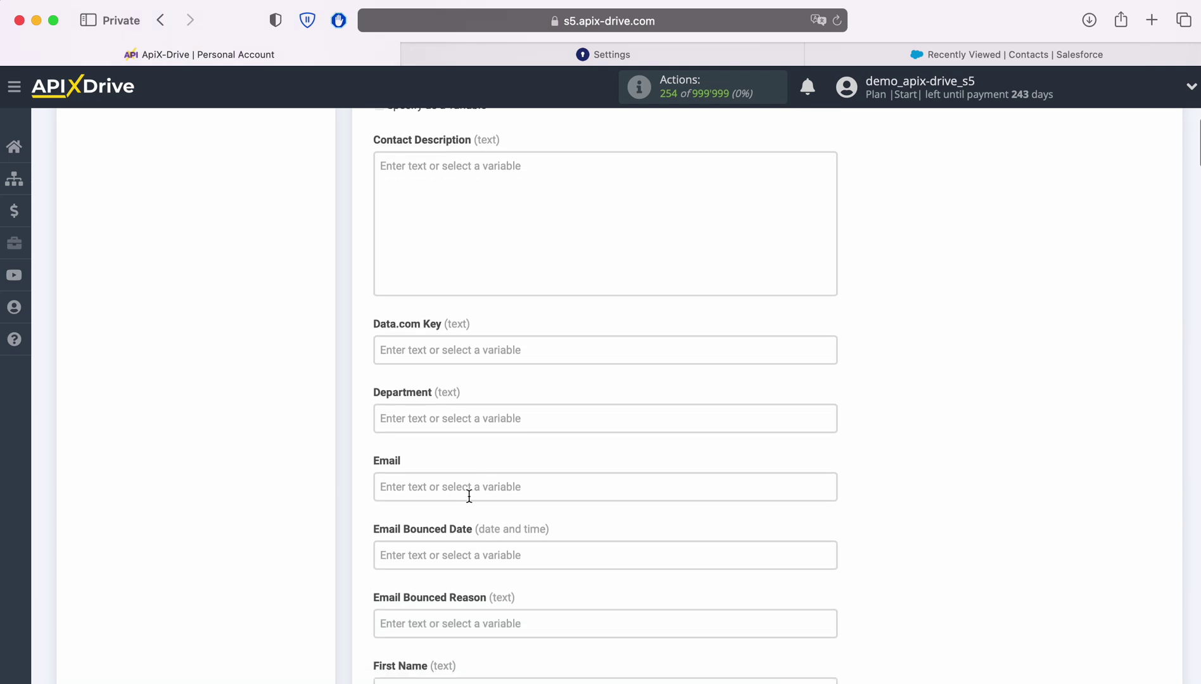
left_click(468, 487)
scroll(736, 429, "down", 3)
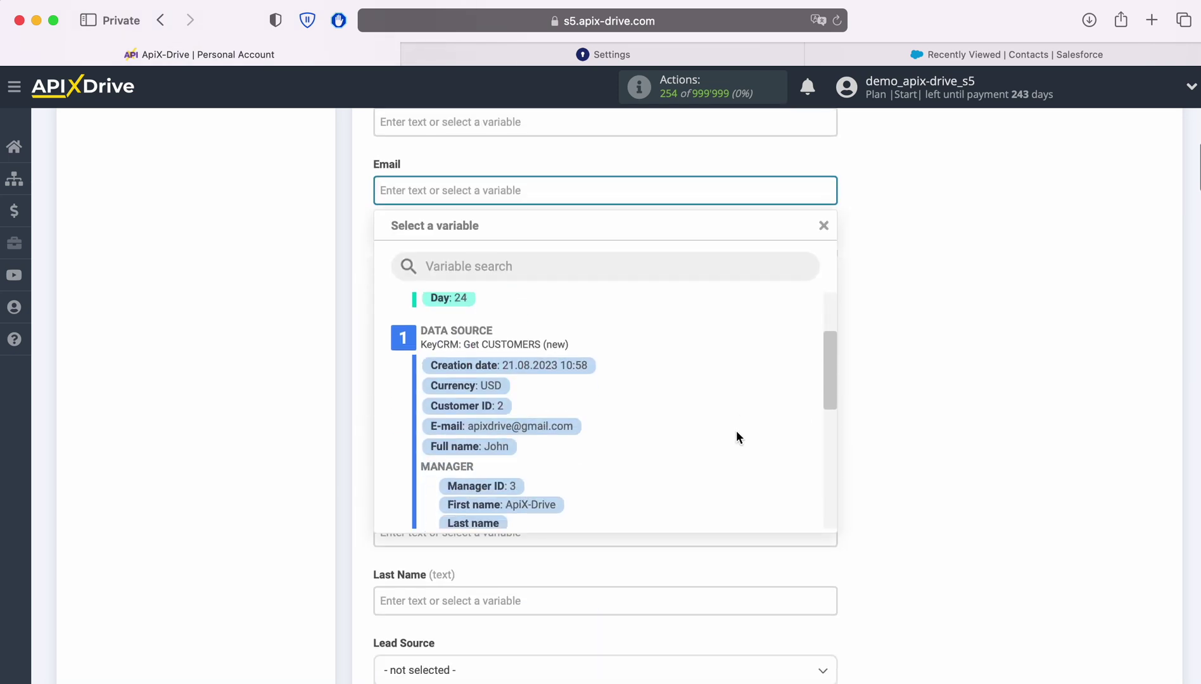
left_click(546, 429)
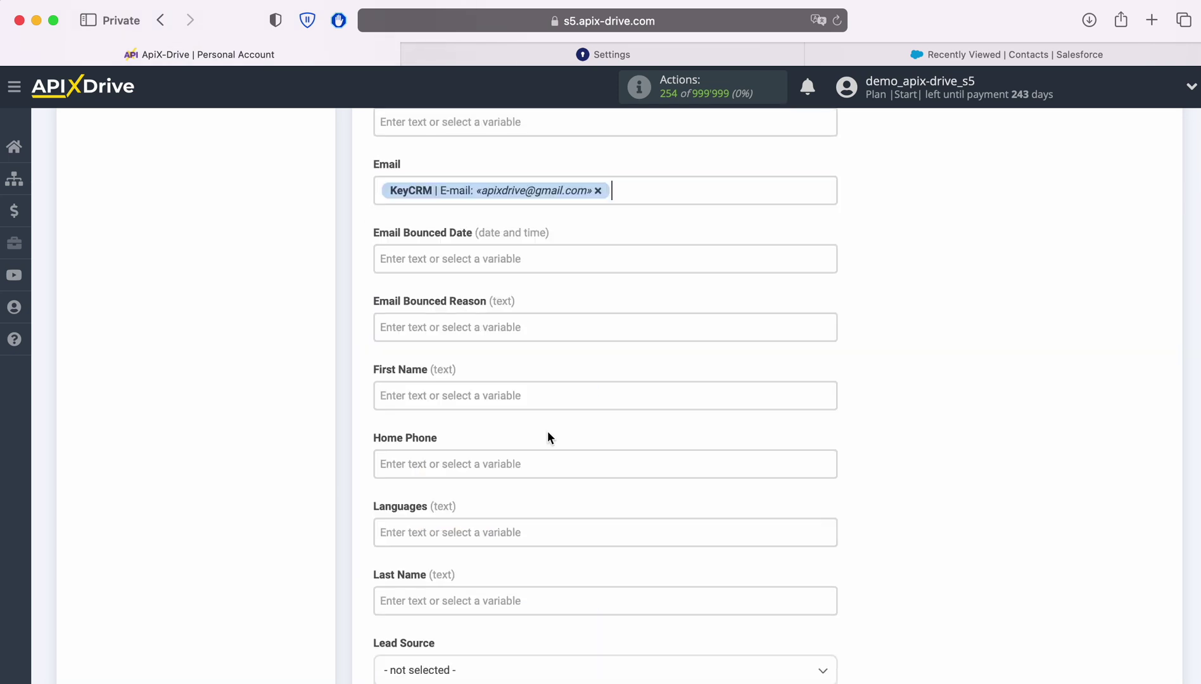
Choose an option for the contact's Clean Status field.
scroll(547, 436, "up", 6)
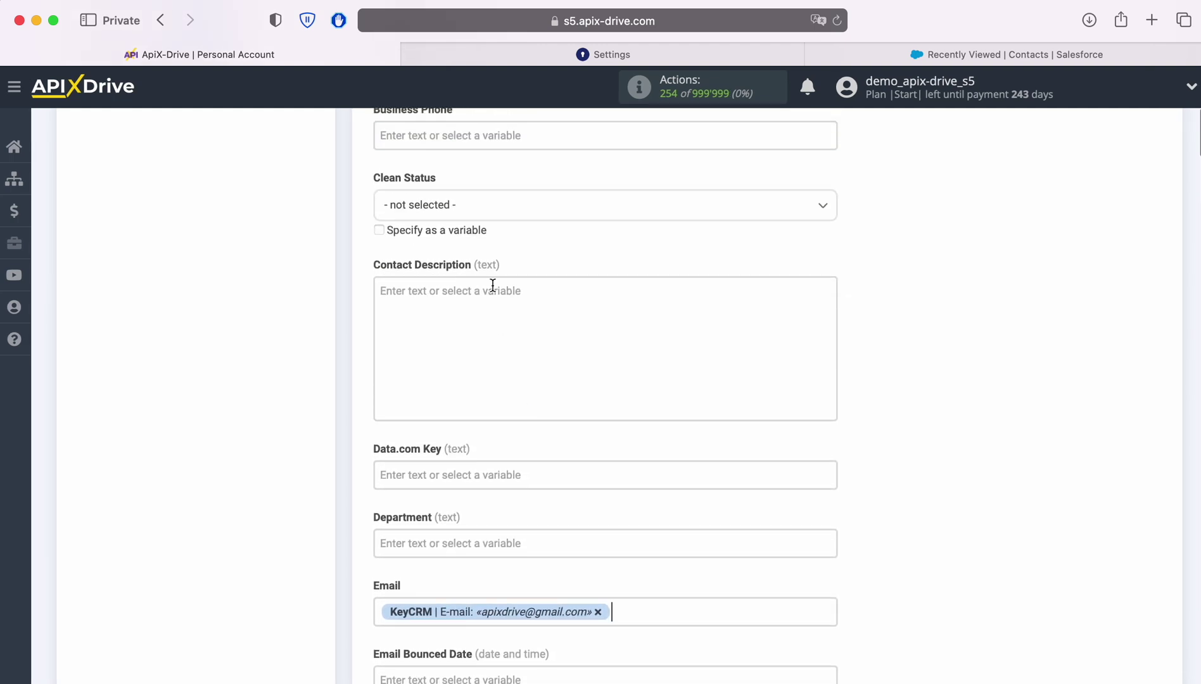
left_click(498, 206)
left_click(415, 295)
Map First Name to the KeyCRM customer Full name variable and Home Phone to the customer Phone variable.
scroll(801, 355, "down", 5)
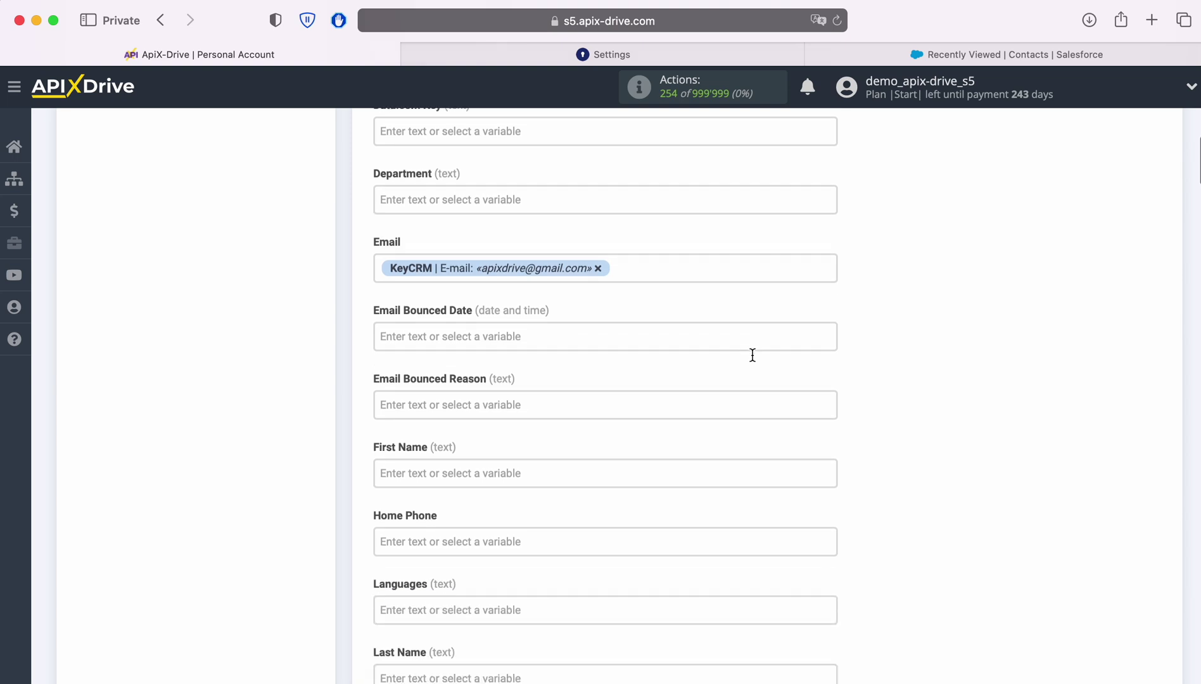
scroll(753, 355, "down", 2)
left_click(405, 352)
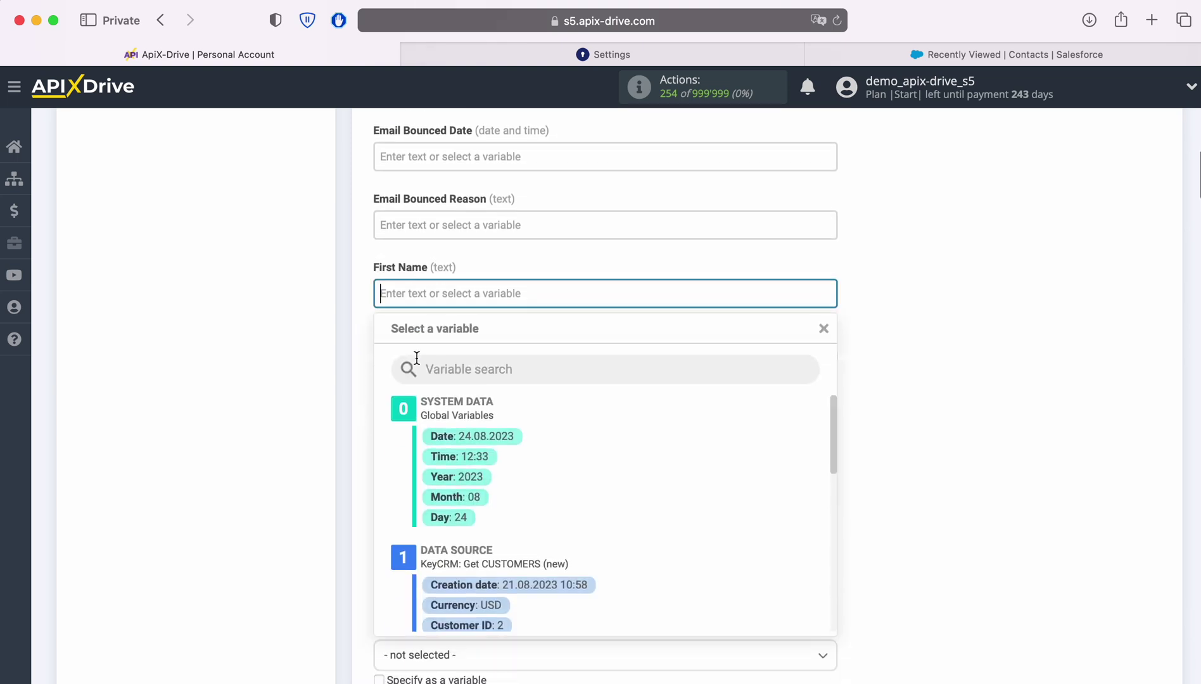
scroll(717, 395, "down", 2)
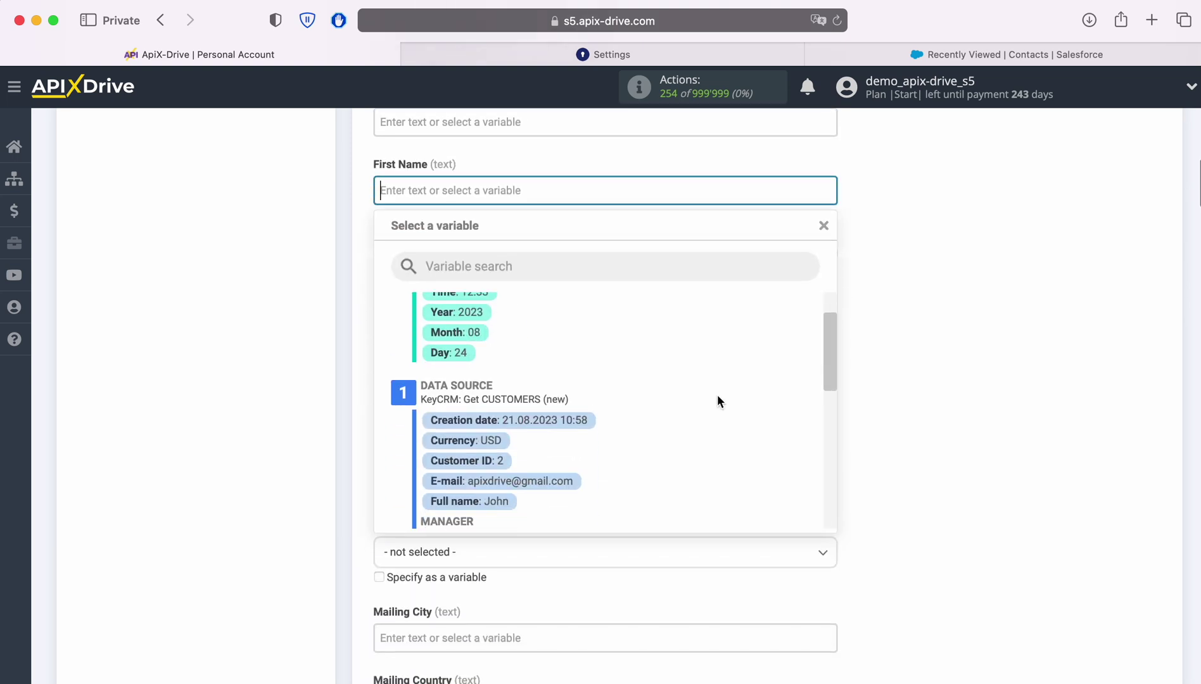
left_click(497, 491)
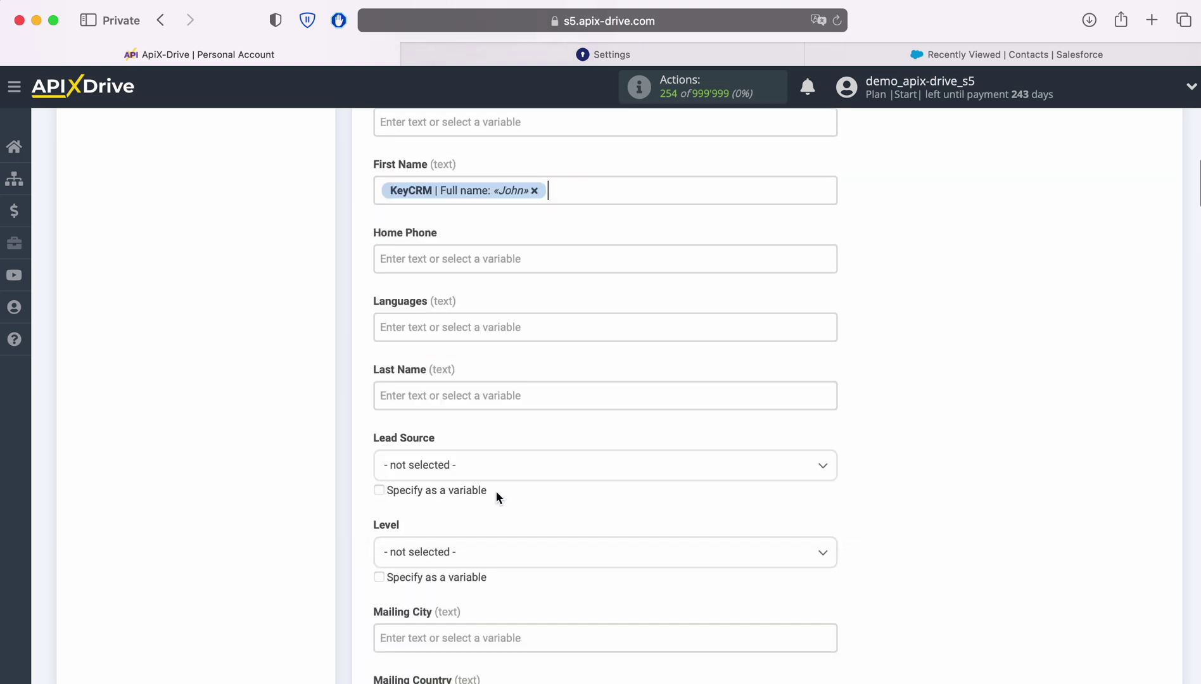
left_click(467, 262)
scroll(674, 425, "down", 5)
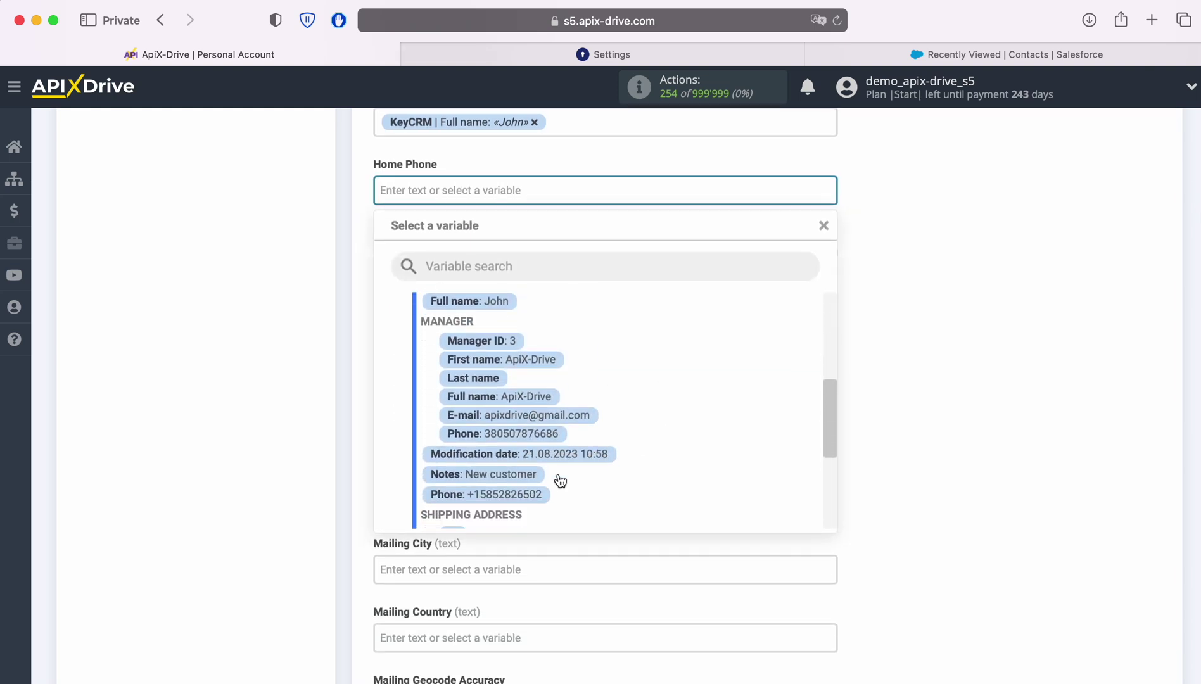
left_click(538, 494)
Fill the Last Name field with the fixed text "Last Name" and set Lead Source to Web.
left_click(480, 328)
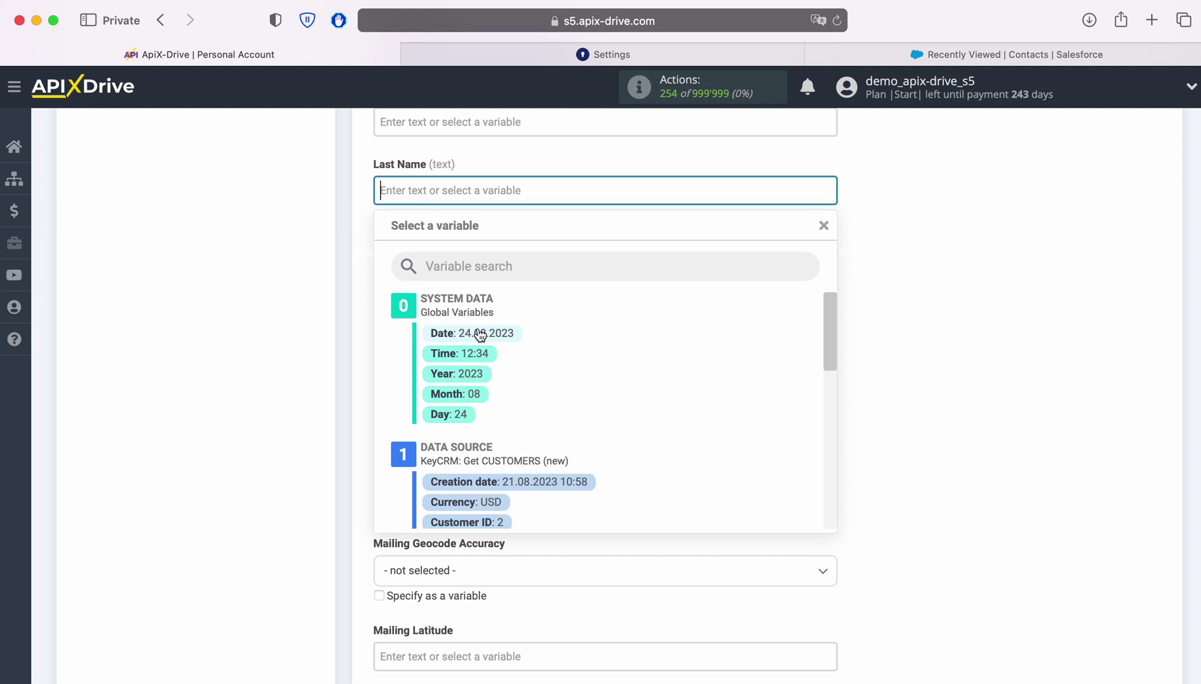
type("Last Name")
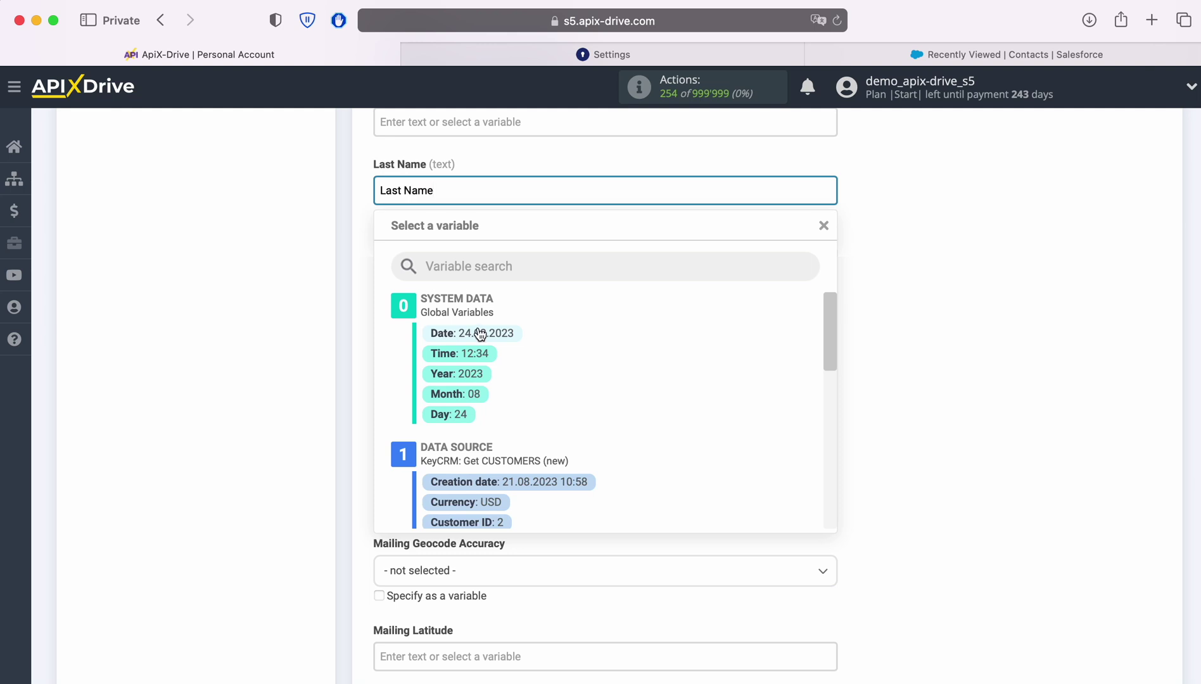
left_click(312, 325)
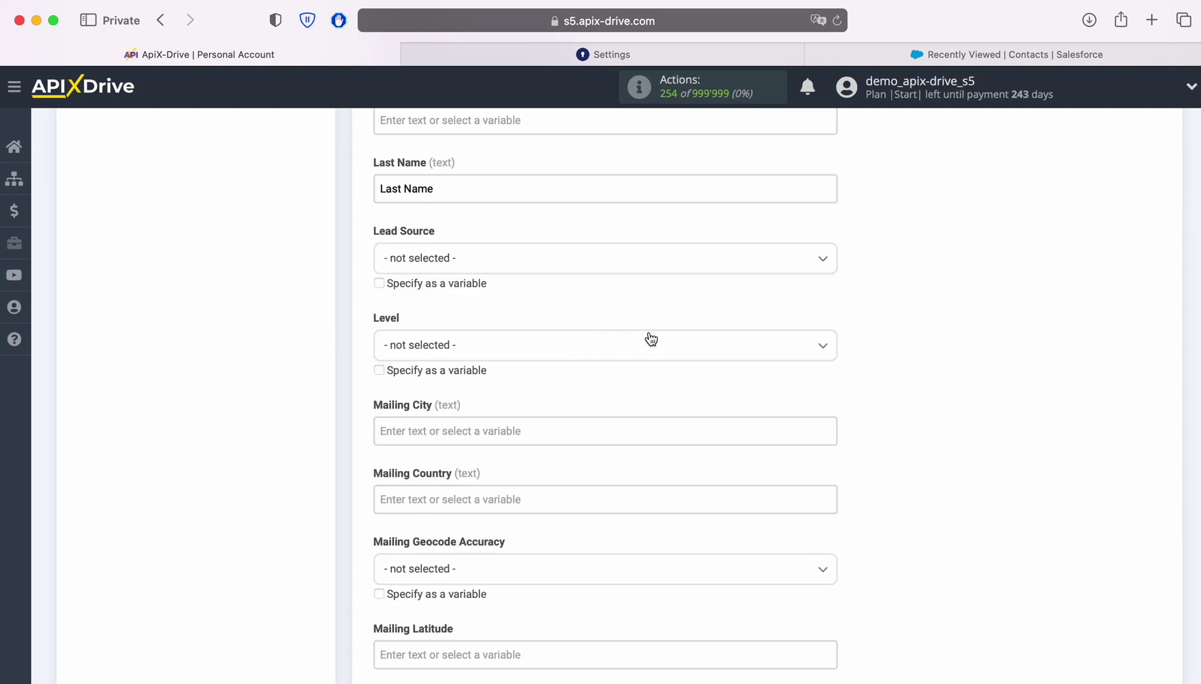
scroll(649, 337, "down", 1)
left_click(568, 239)
left_click(411, 311)
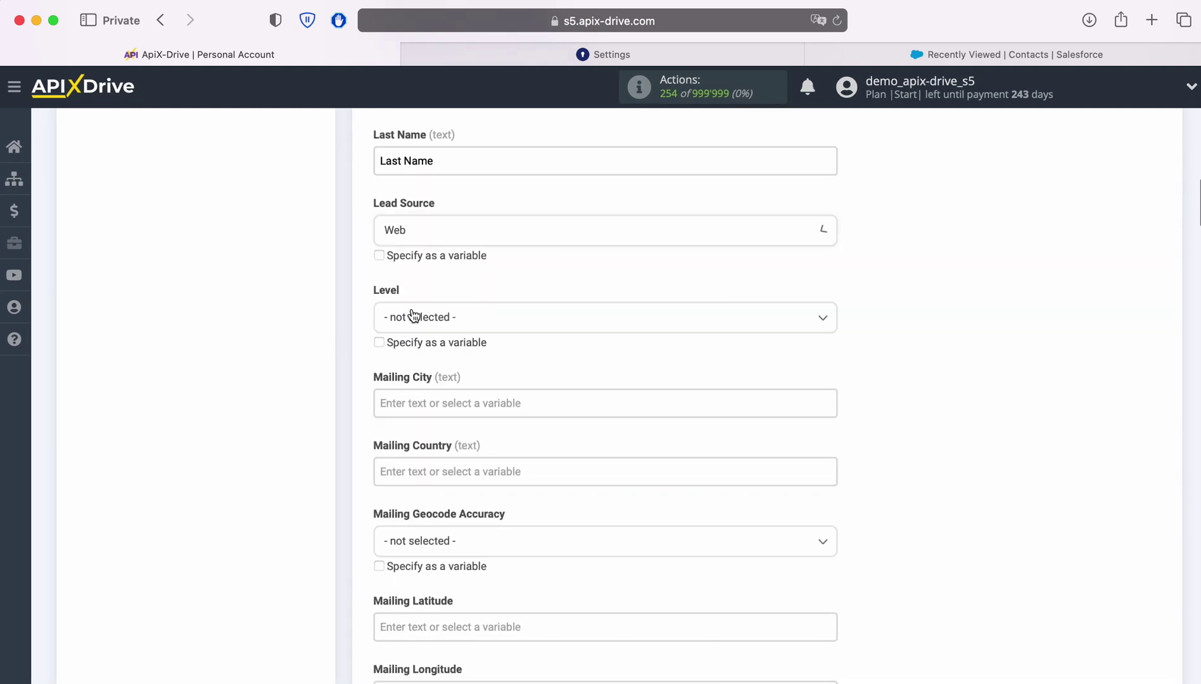
Map the contact's Mobile Phone field to the KeyCRM customer Phone variable.
scroll(659, 295, "down", 2)
scroll(659, 296, "down", 8)
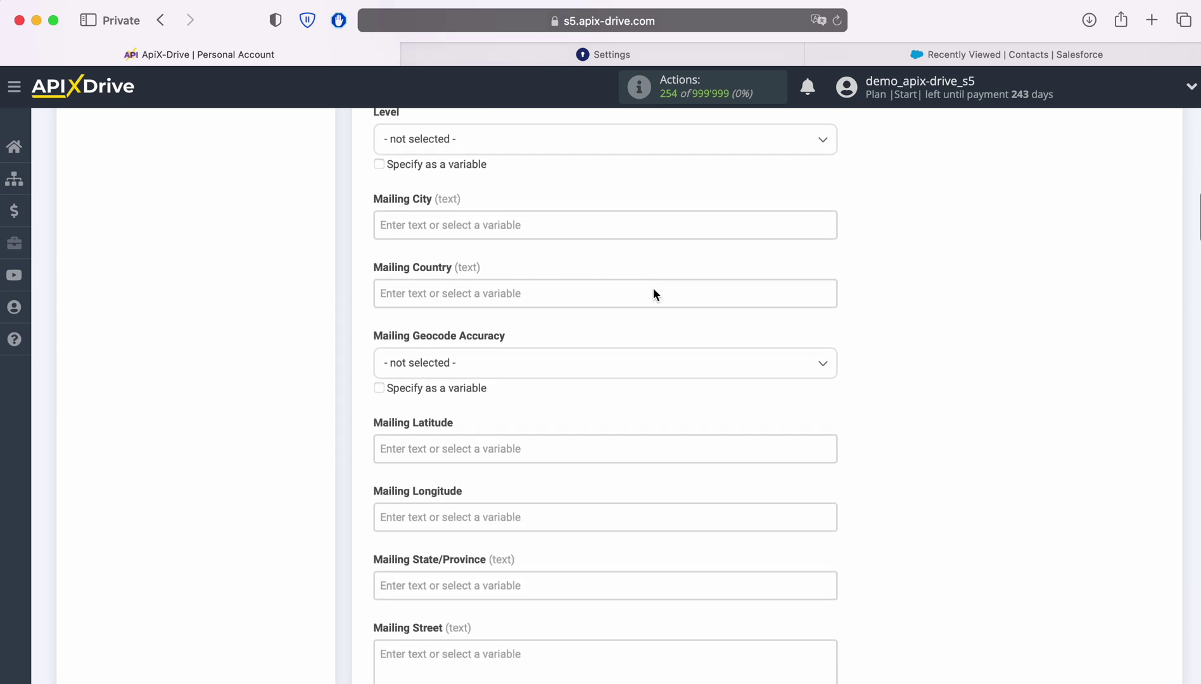
scroll(649, 292, "down", 12)
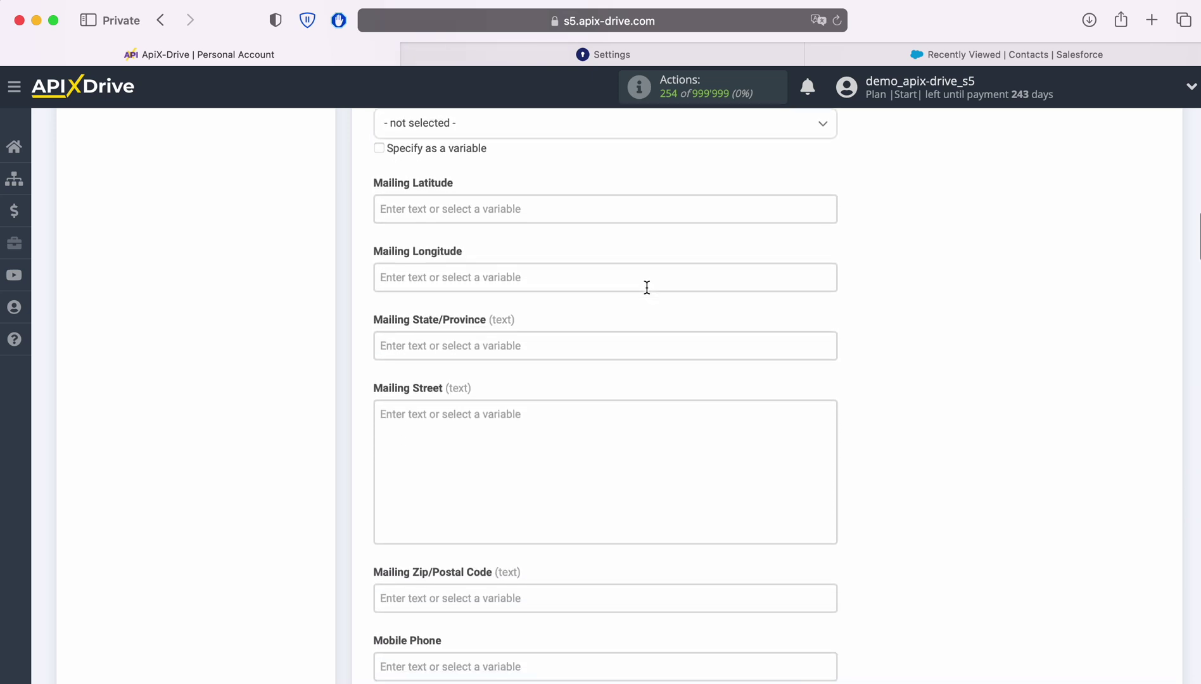
scroll(644, 286, "down", 7)
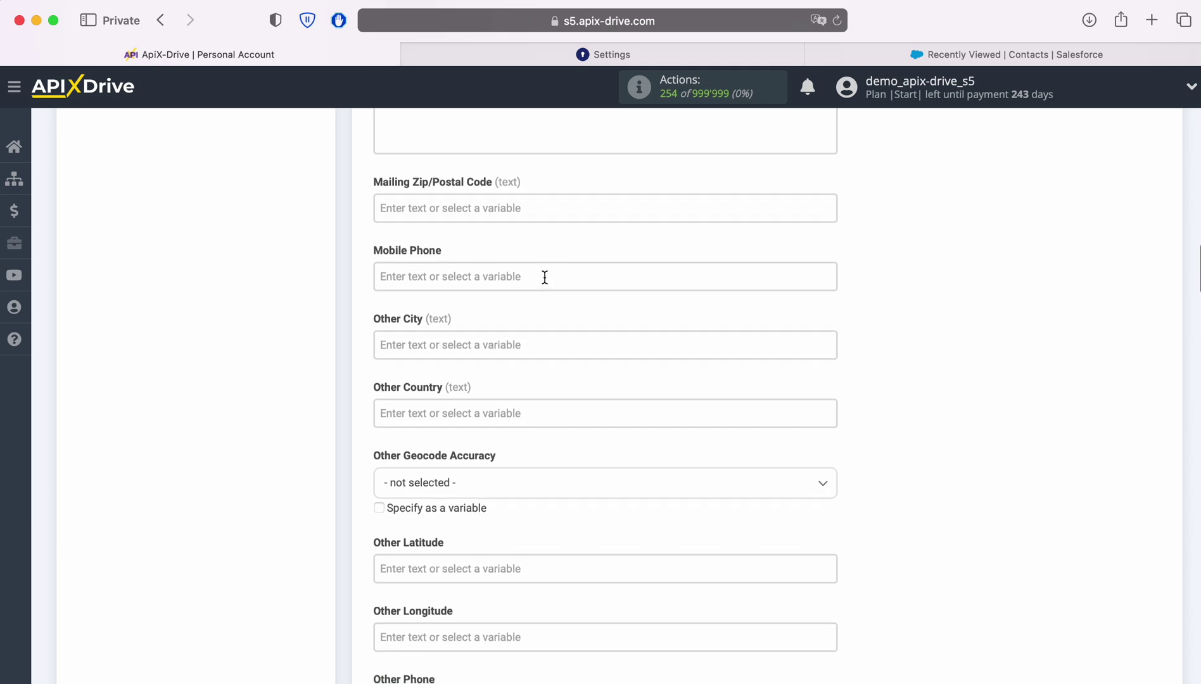
left_click(544, 276)
scroll(697, 428, "down", 6)
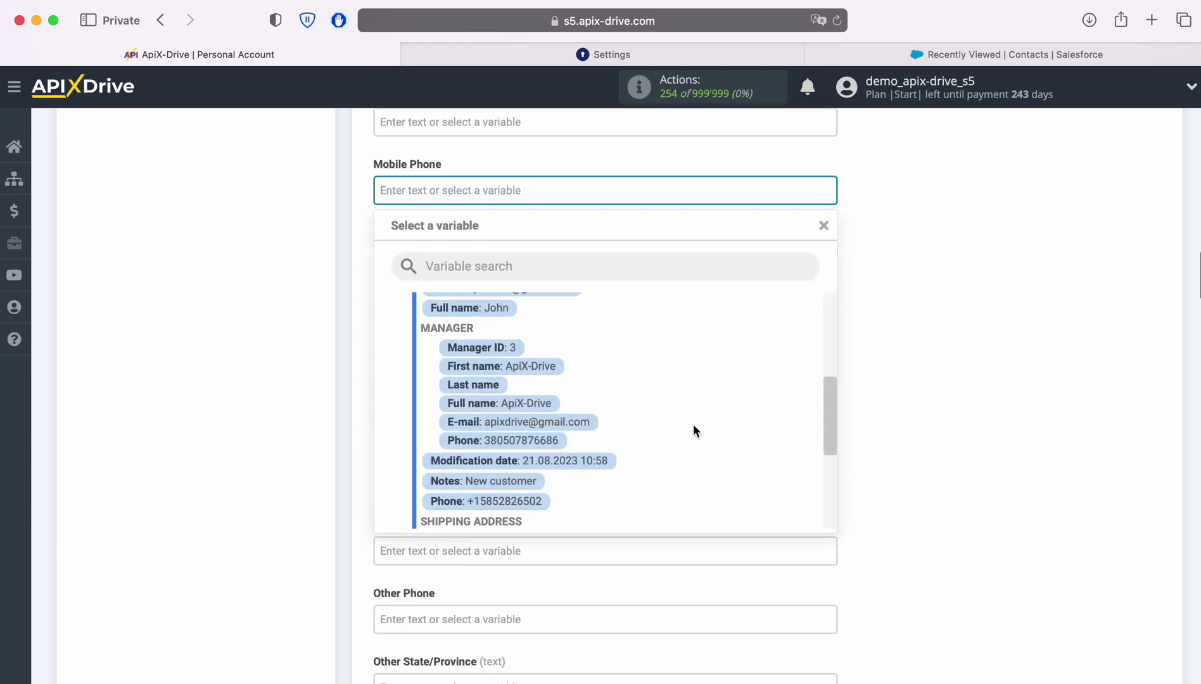
left_click(516, 500)
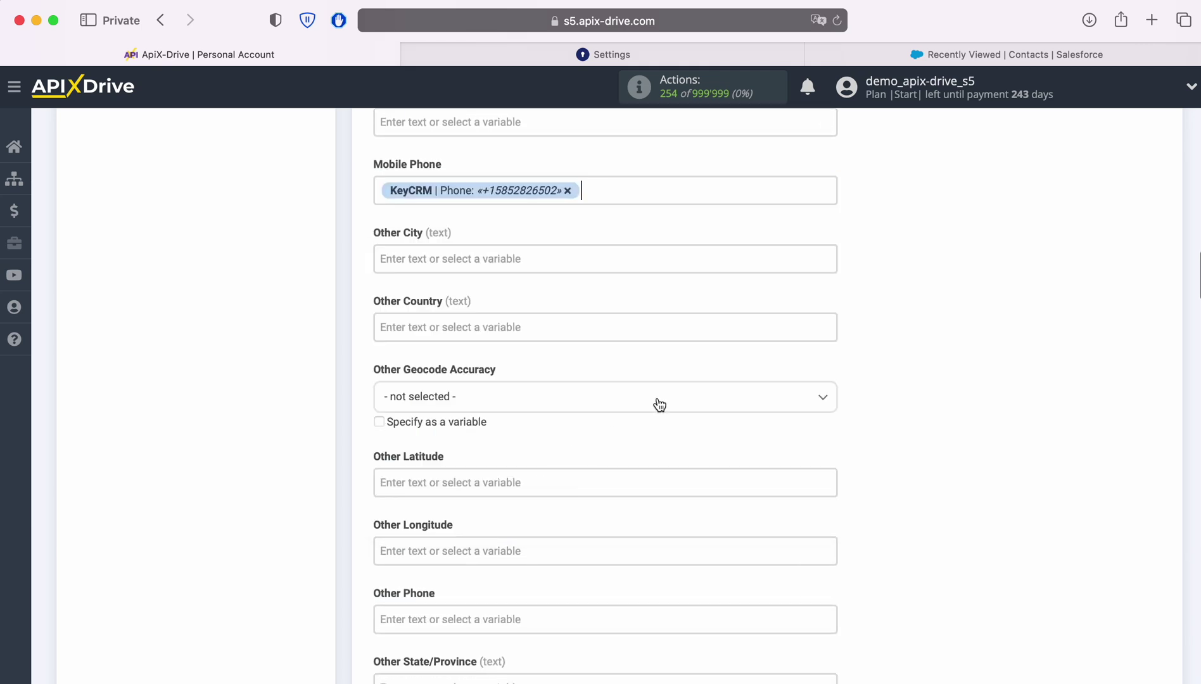
Map the contact's Other Phone field to the KeyCRM customer Phone variable.
scroll(659, 402, "down", 6)
scroll(665, 399, "down", 5)
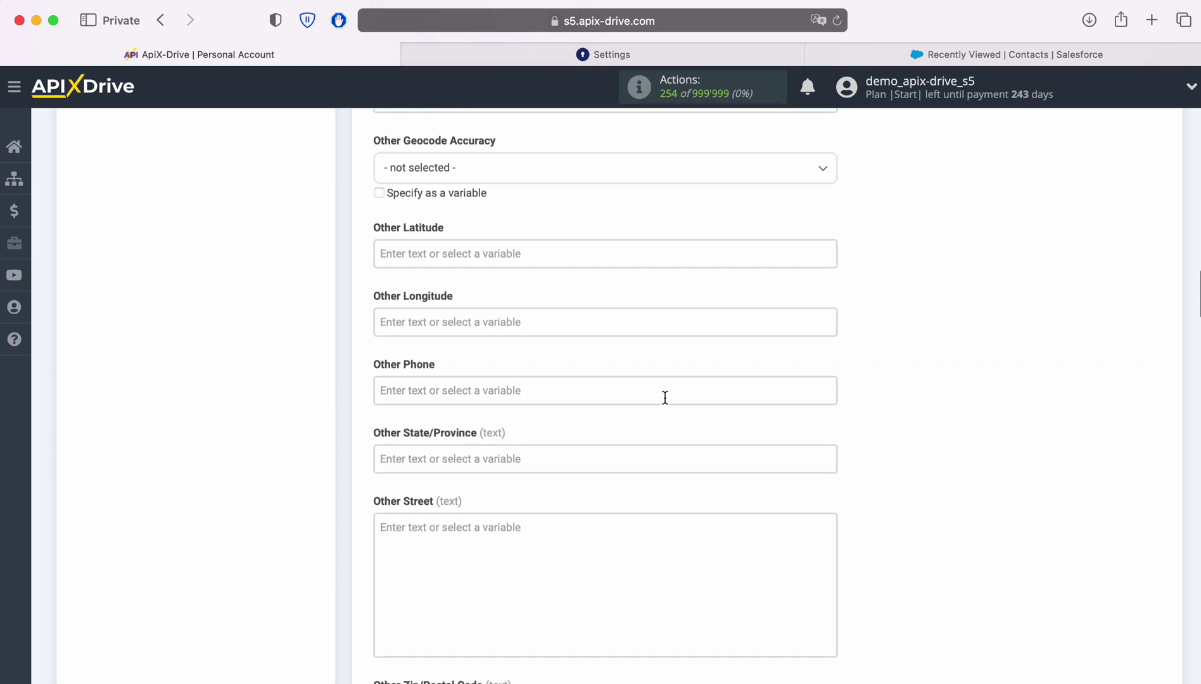
left_click(511, 338)
scroll(720, 460, "down", 5)
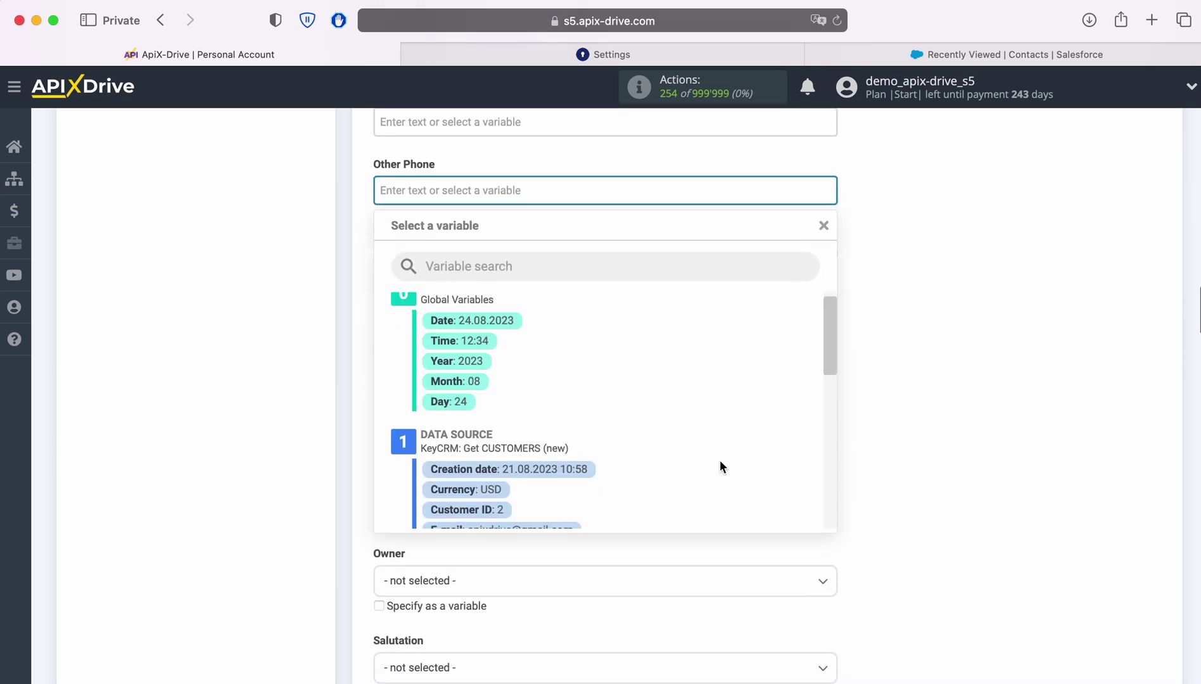
left_click(504, 501)
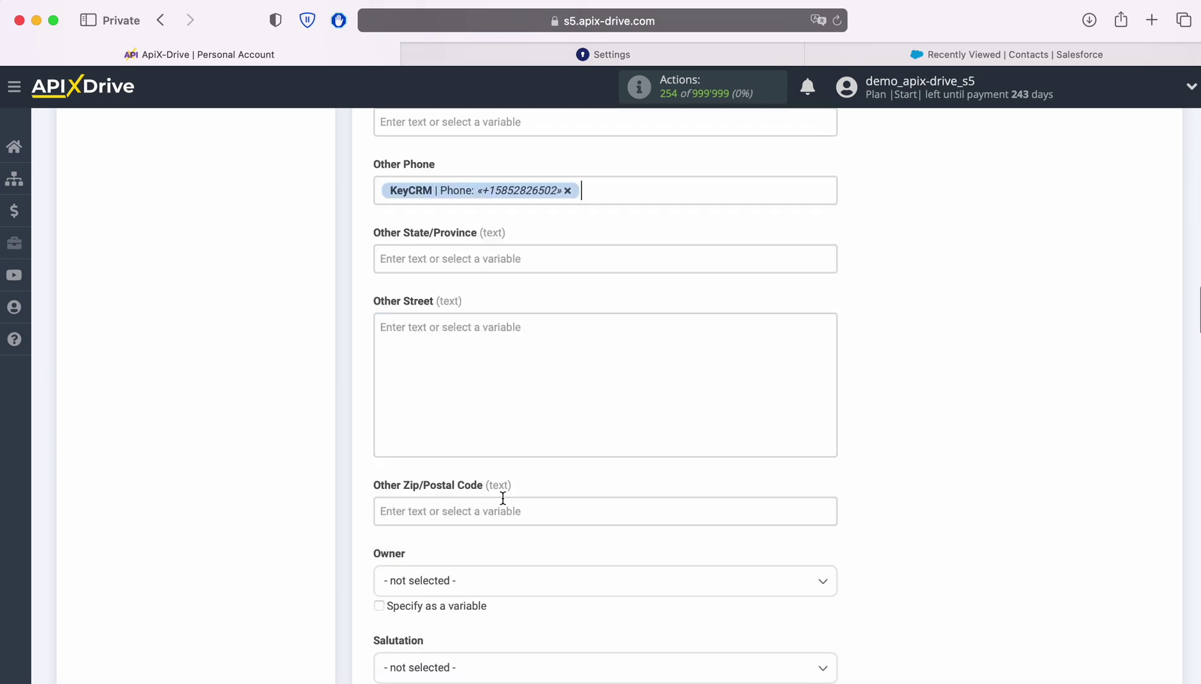
Fill the contact's Title with "New Customers from KeyCRM" followed by the KeyCRM customer Full name variable.
scroll(633, 468, "down", 1)
scroll(649, 470, "down", 2)
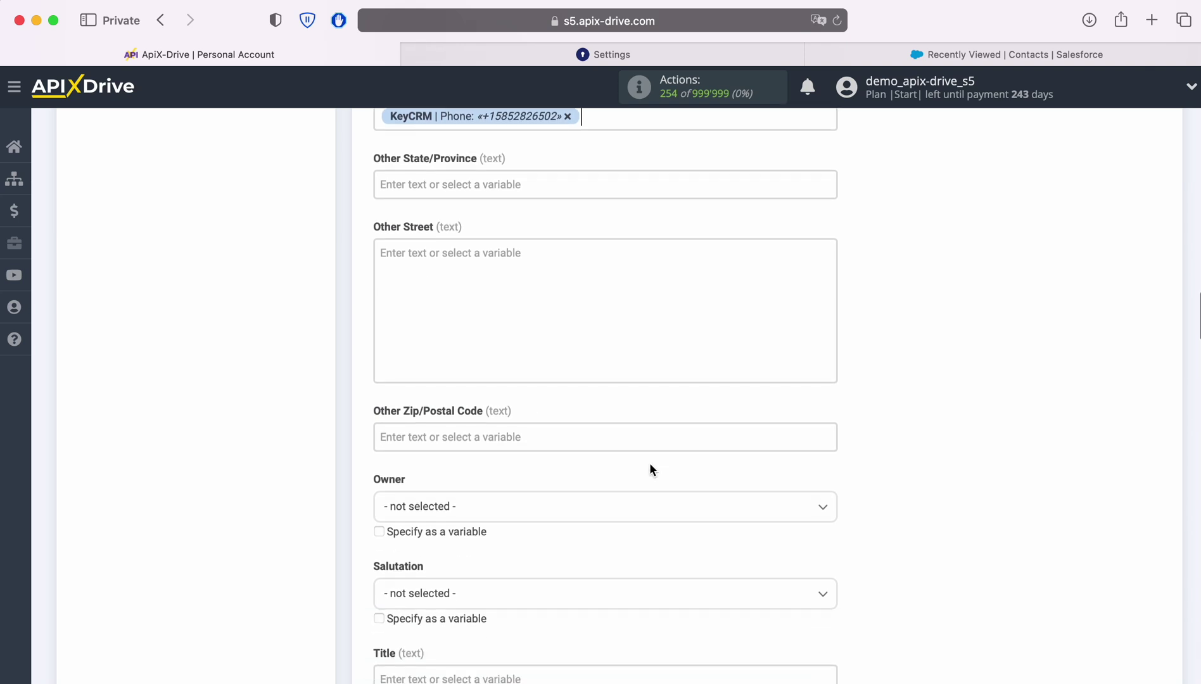
scroll(649, 469, "down", 4)
scroll(649, 468, "down", 3)
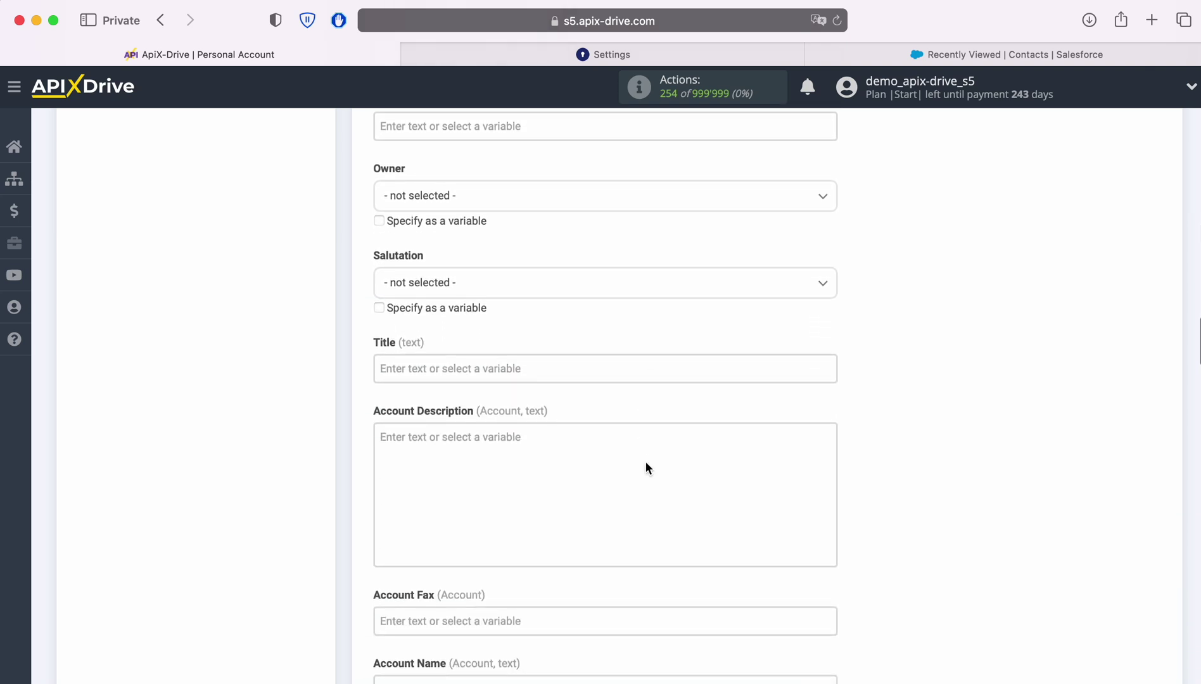
scroll(645, 467, "down", 2)
left_click(418, 253)
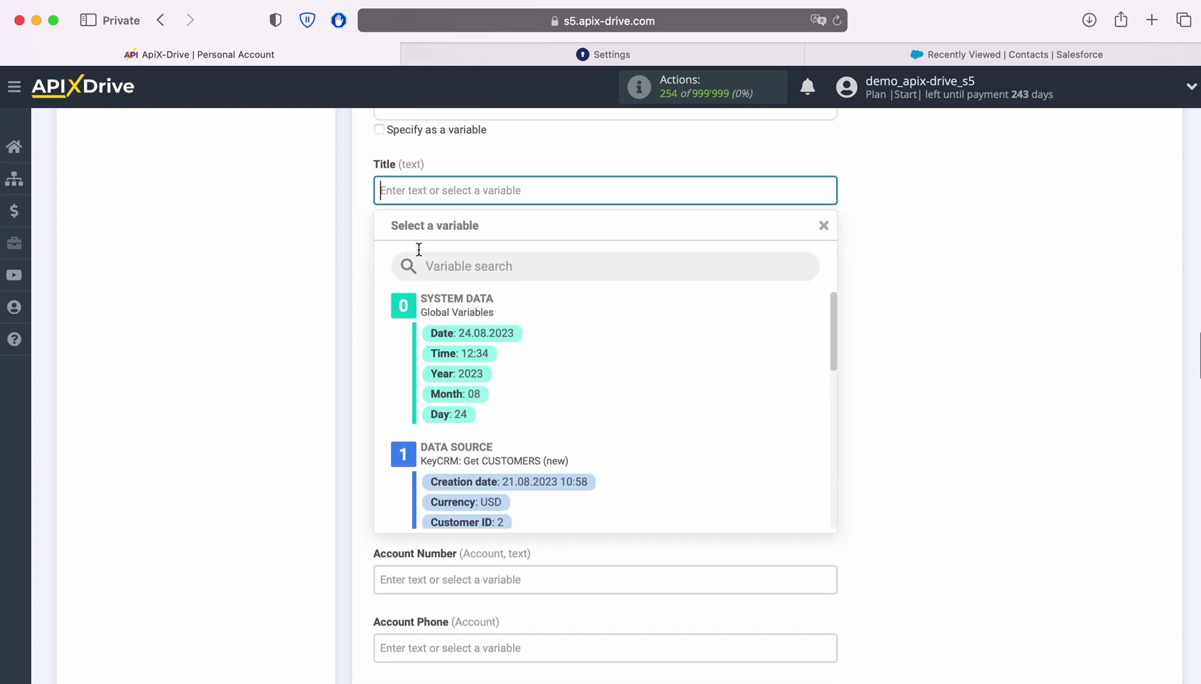
type("New Customers from KeyCRM")
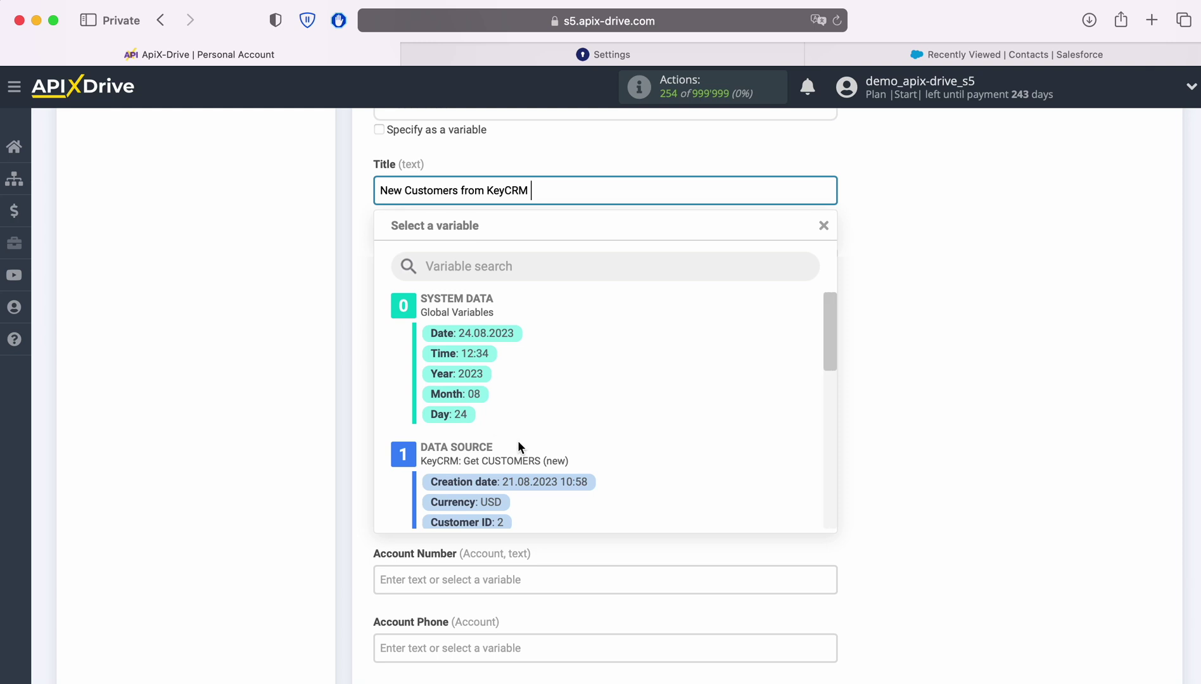
scroll(658, 433, "down", 2)
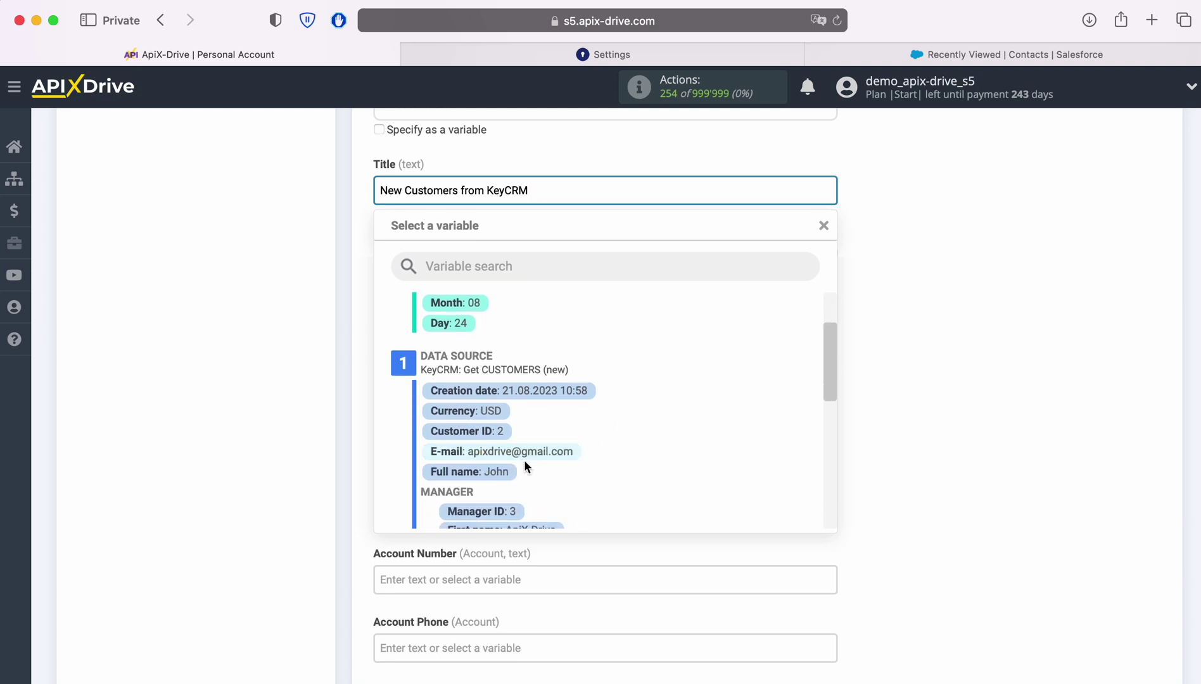
left_click(505, 469)
Leave the remaining account fields unfilled, save the Salesforce CRM destination settings and continue to the test stage.
scroll(914, 422, "down", 5)
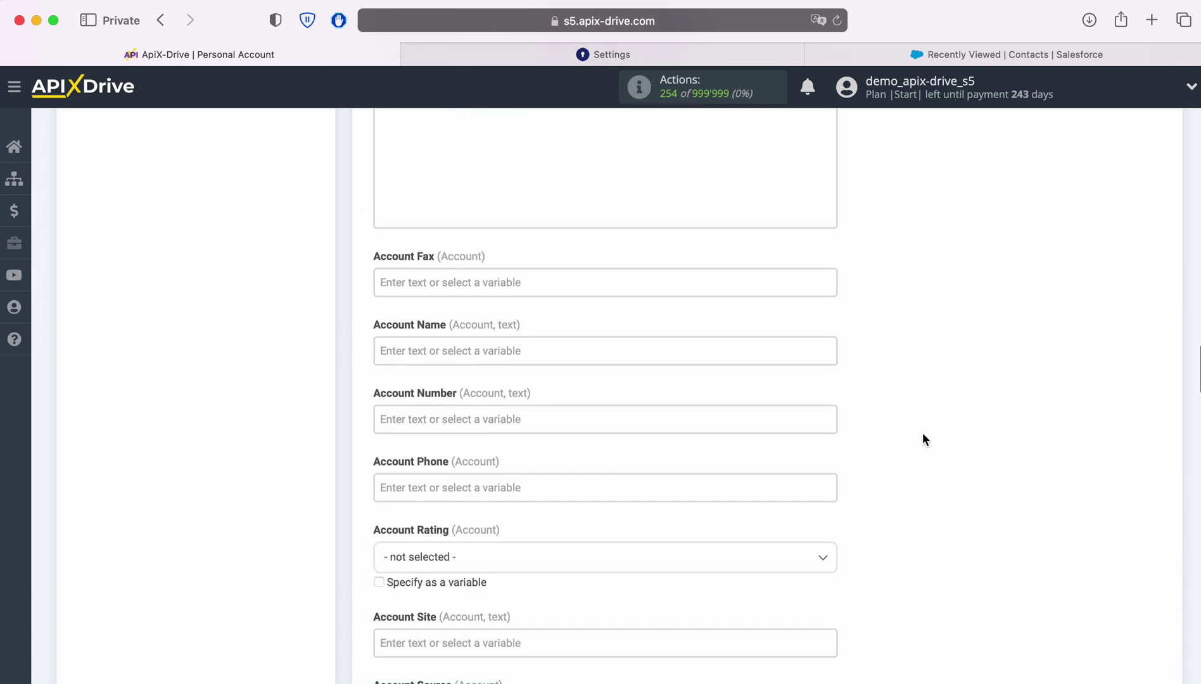
scroll(923, 434, "down", 2)
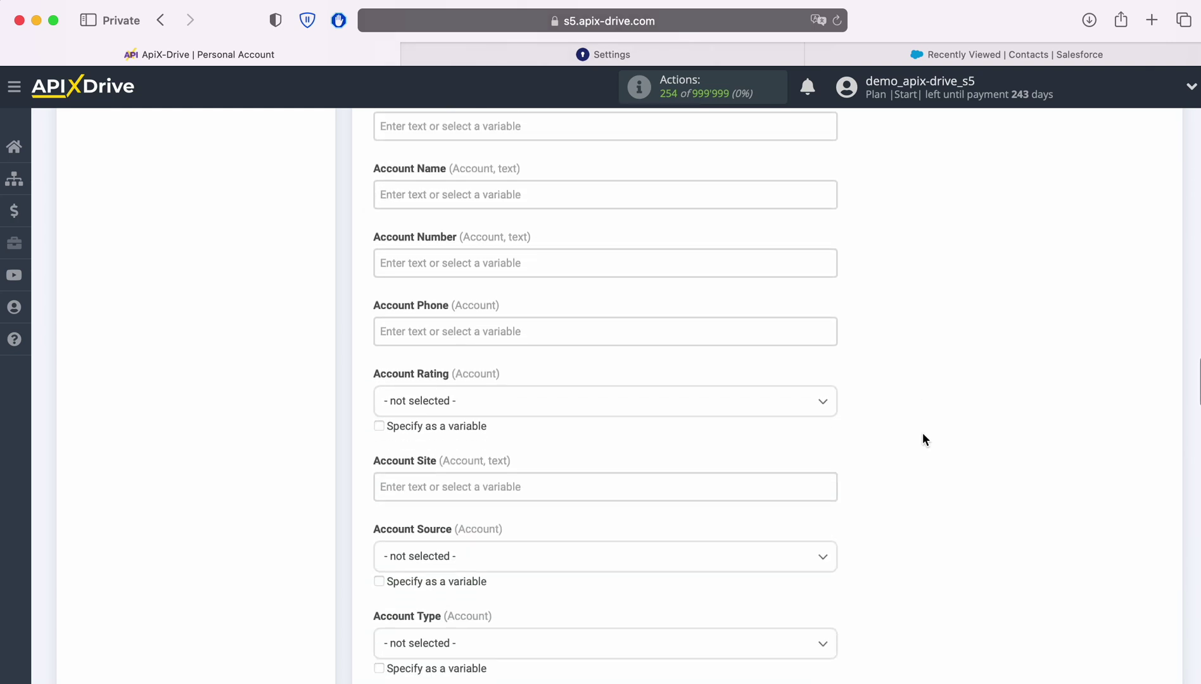
scroll(923, 434, "down", 2)
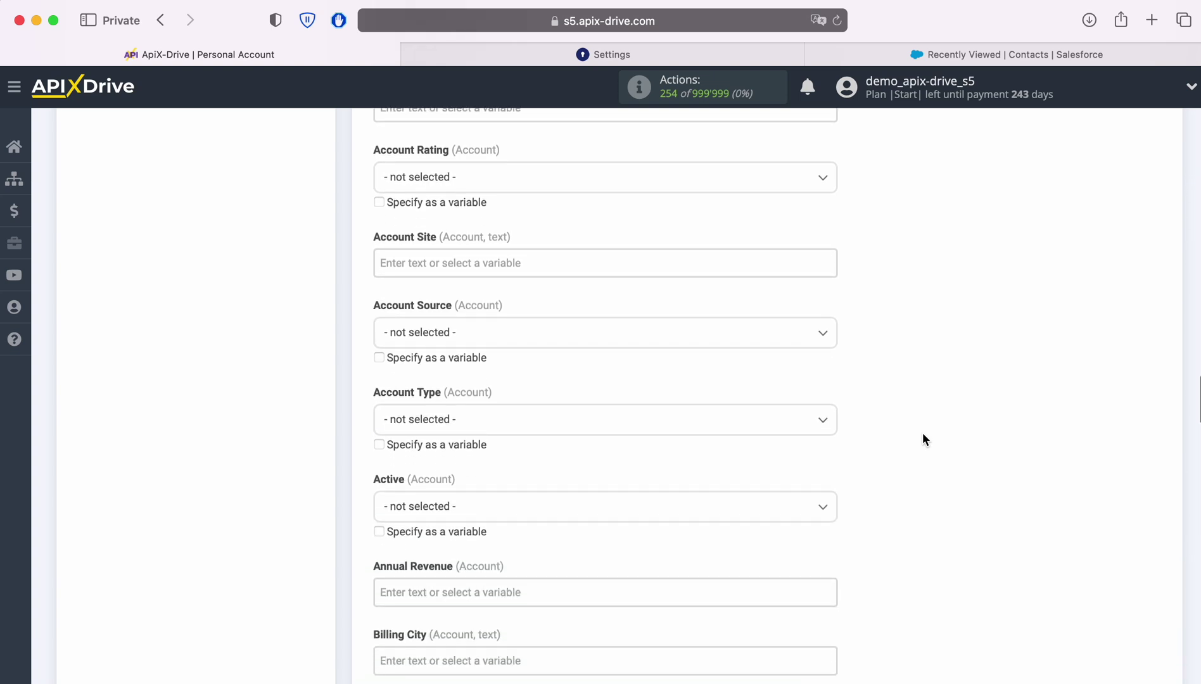
scroll(923, 434, "down", 2)
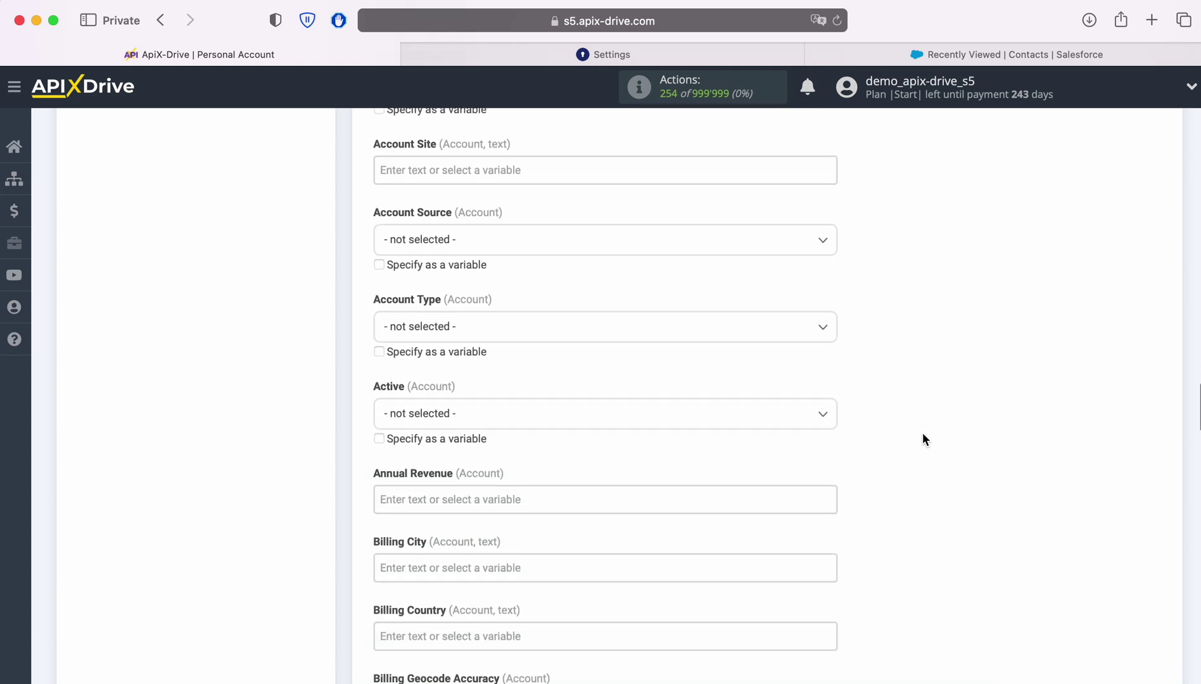
scroll(922, 434, "down", 4)
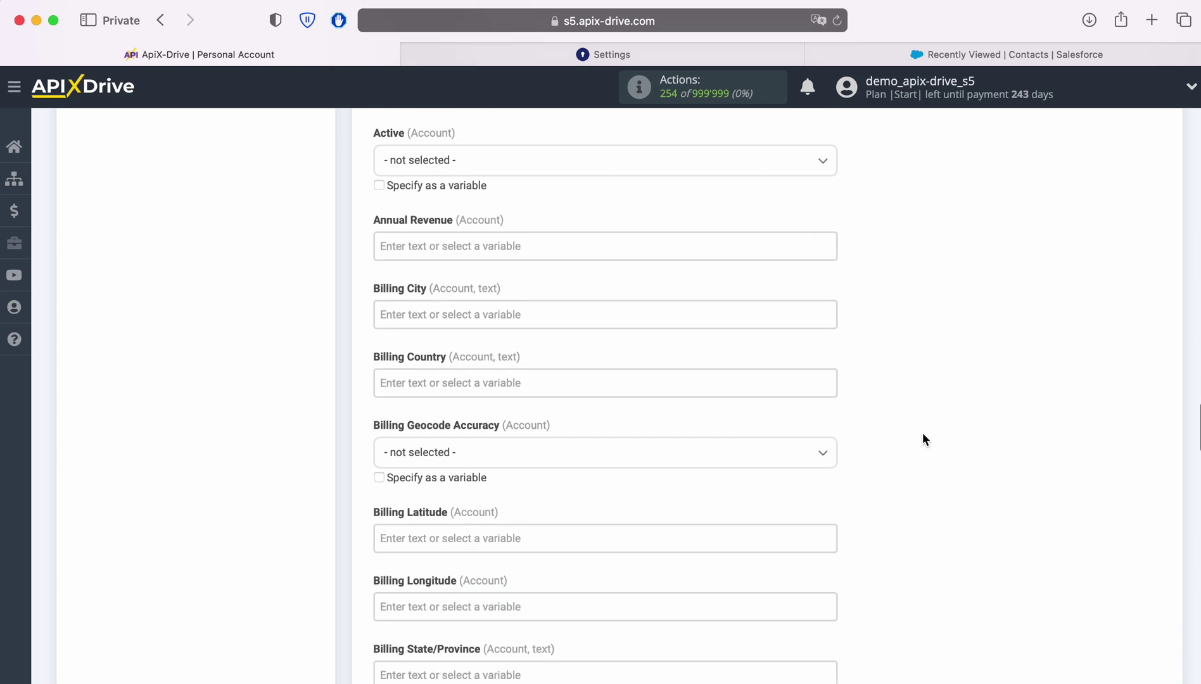
scroll(922, 437, "down", 6)
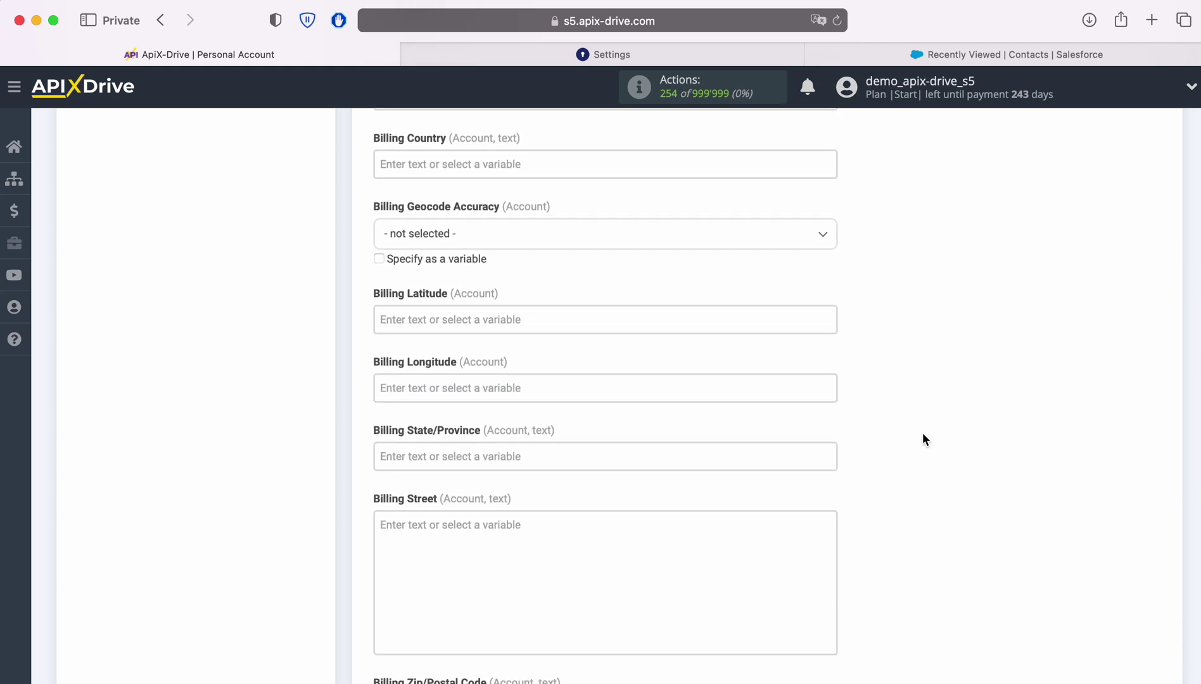
scroll(922, 434, "down", 5)
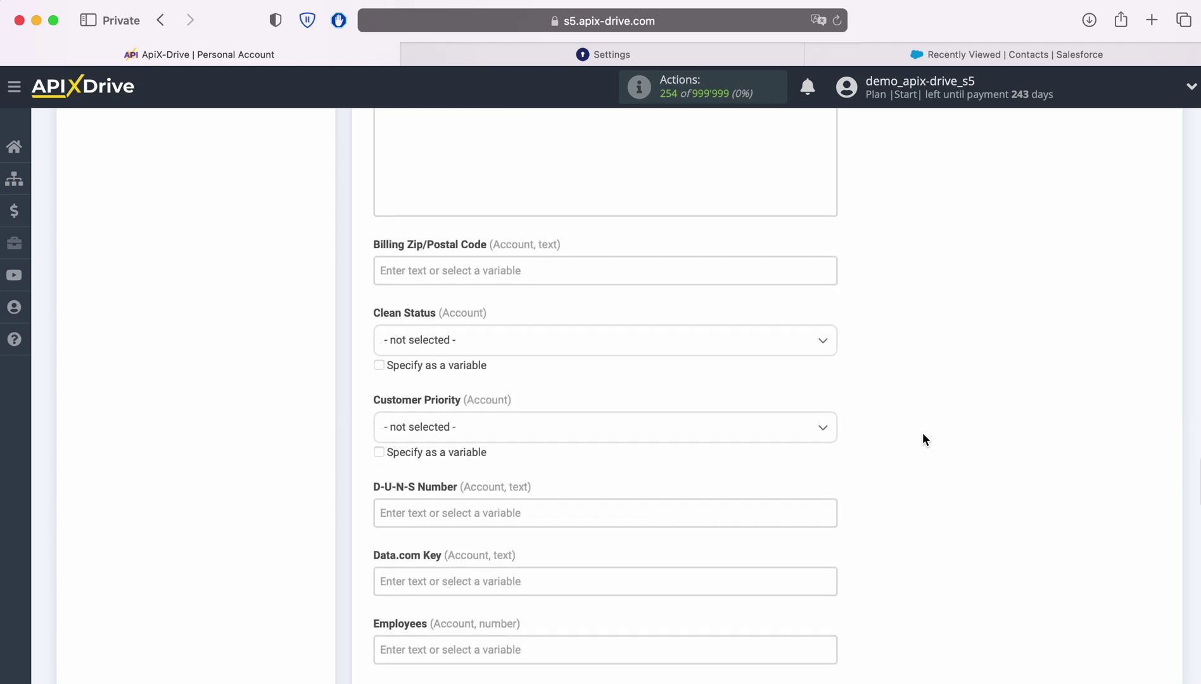
scroll(922, 437, "down", 5)
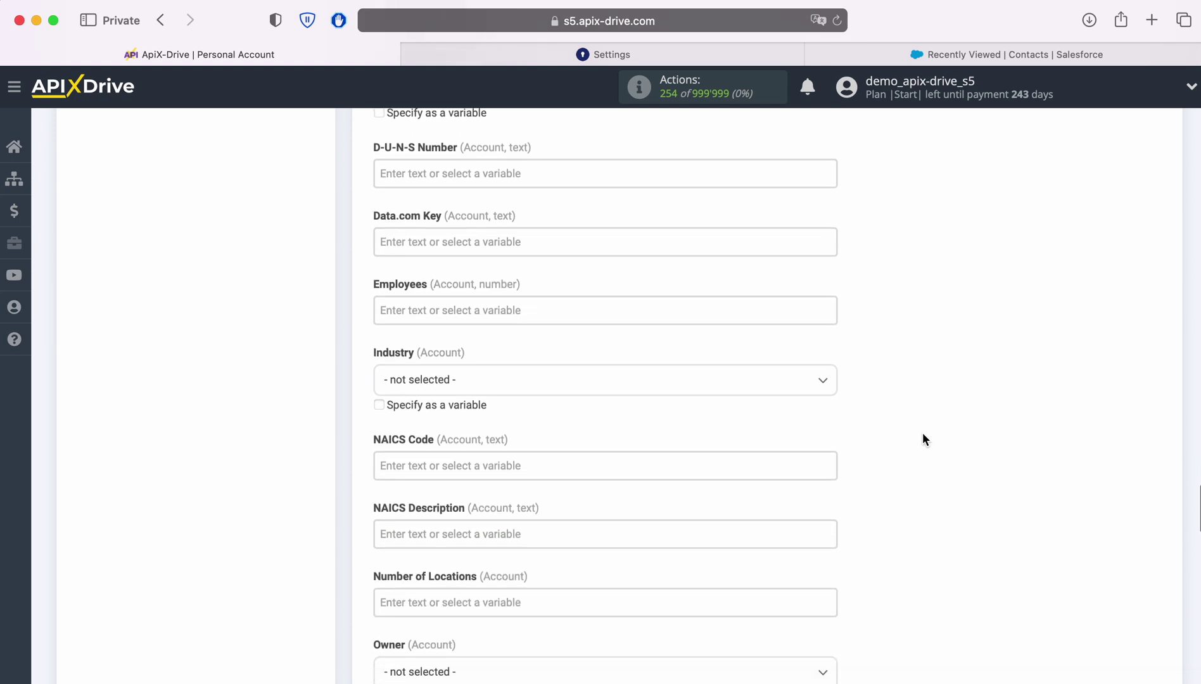
scroll(922, 436, "down", 5)
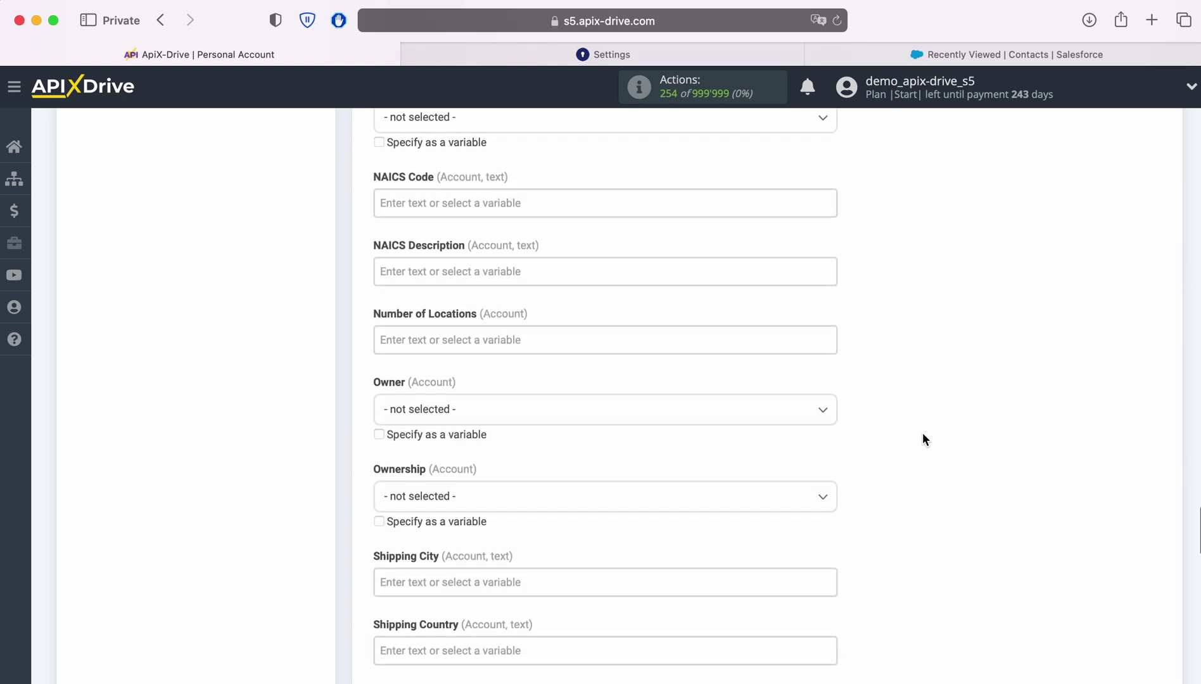
scroll(922, 436, "down", 4)
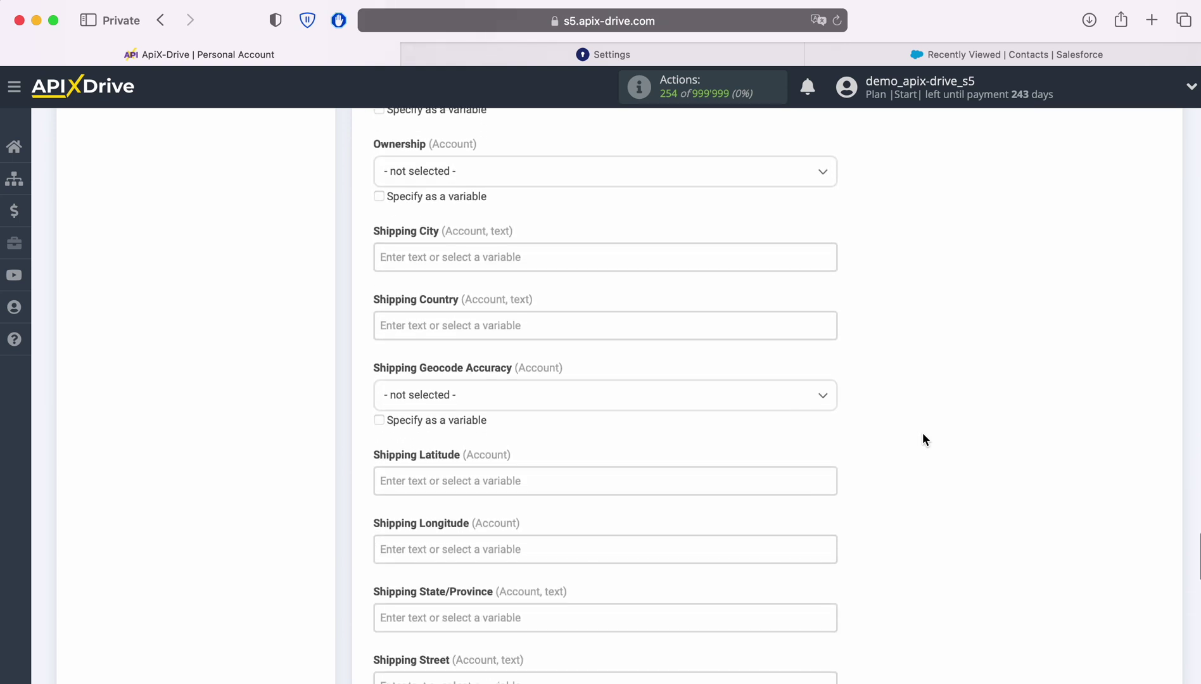
scroll(923, 437, "down", 6)
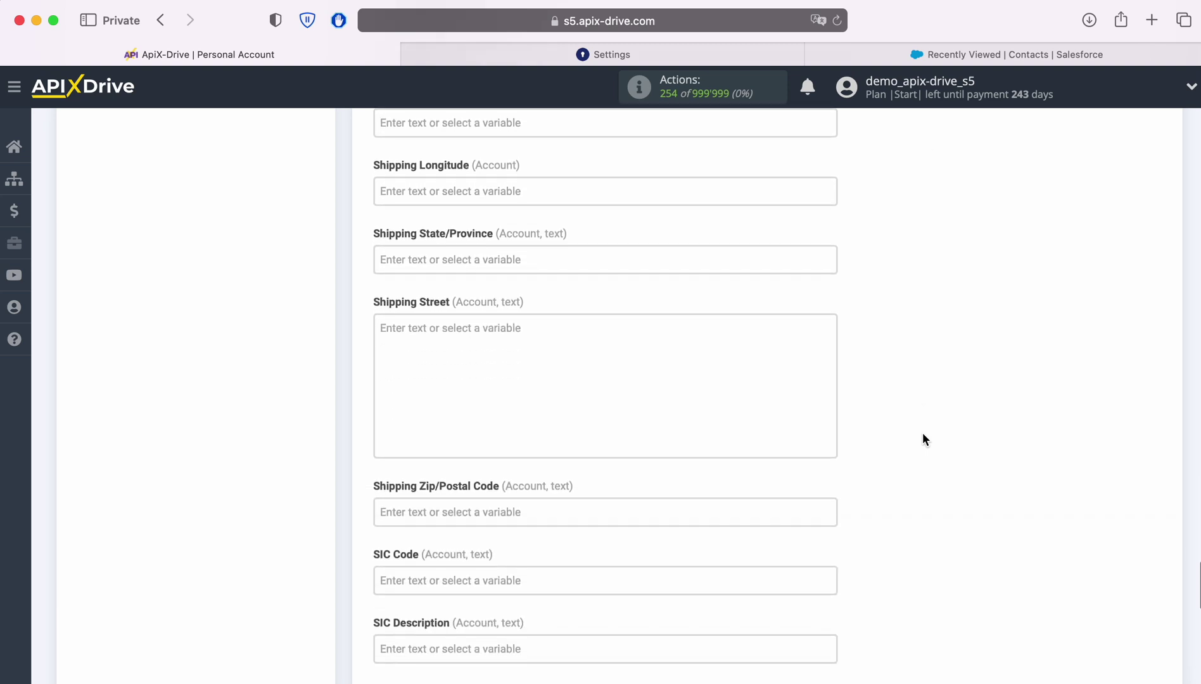
scroll(922, 437, "down", 4)
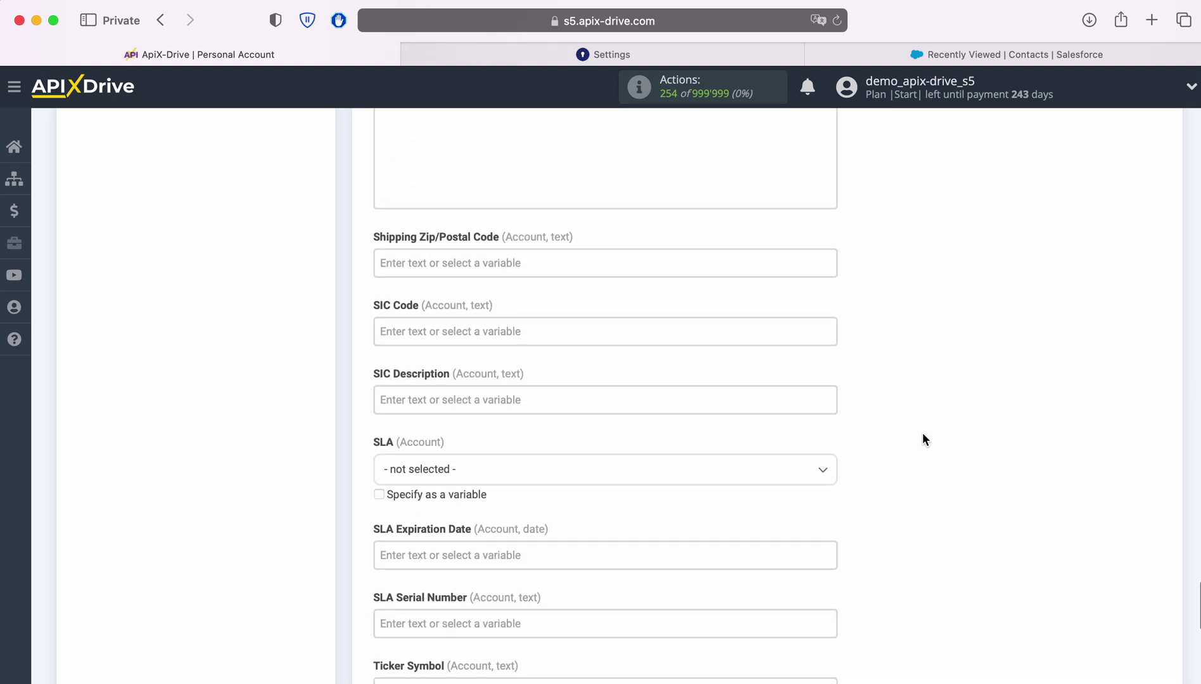
scroll(922, 437, "down", 4)
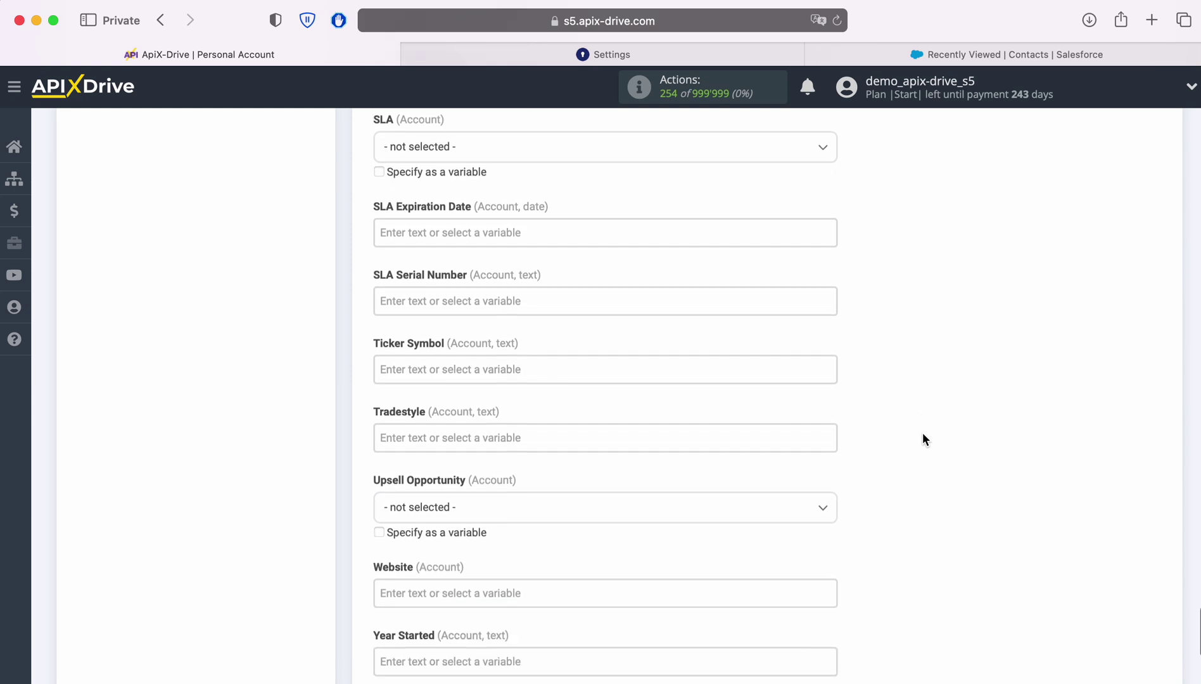
scroll(923, 434, "down", 2)
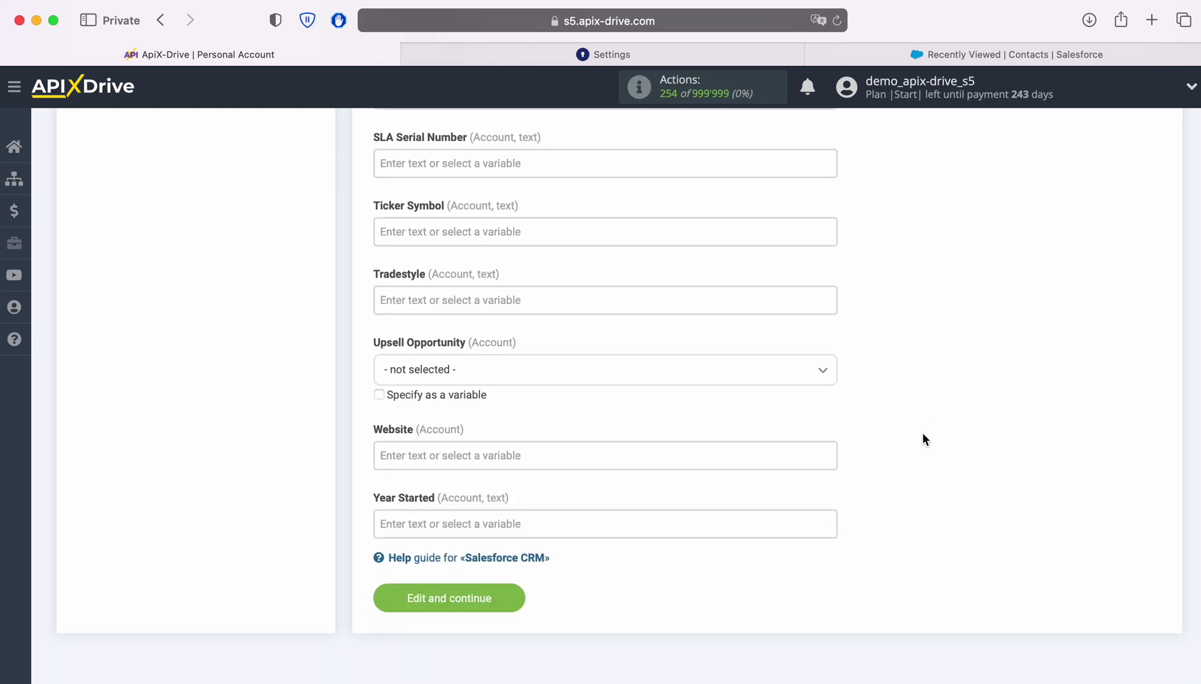
left_click(518, 600)
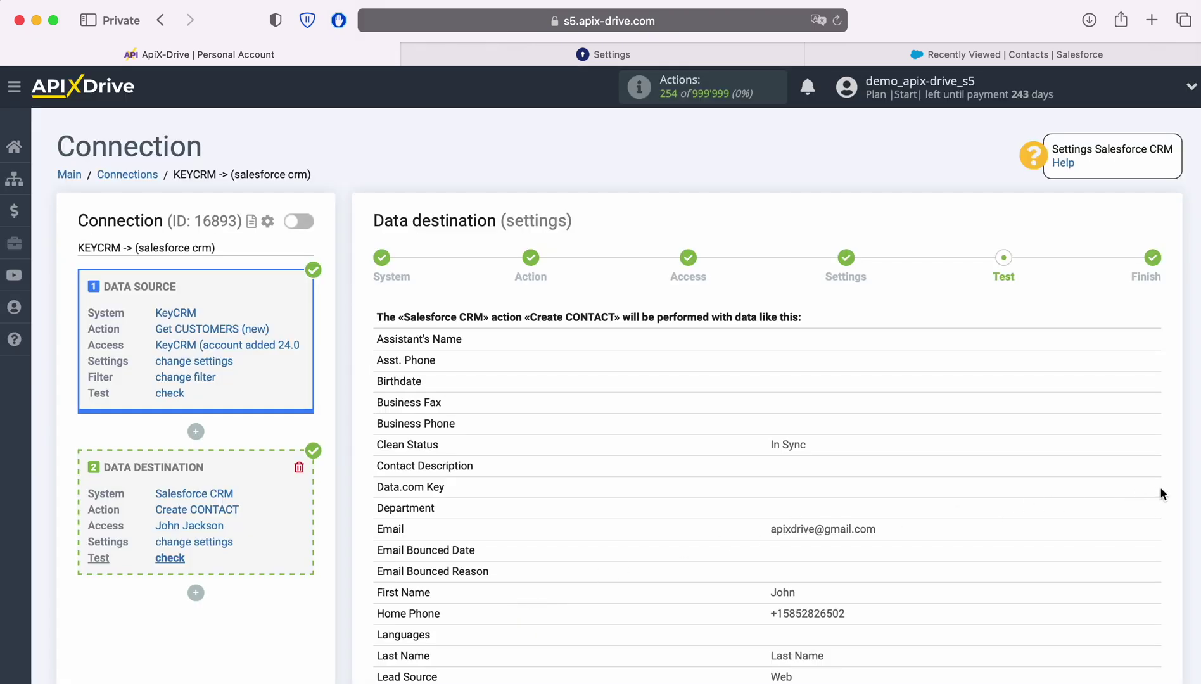
Review the sample data for the Create CONTACT action and send the test data to Salesforce CRM.
scroll(1160, 493, "down", 3)
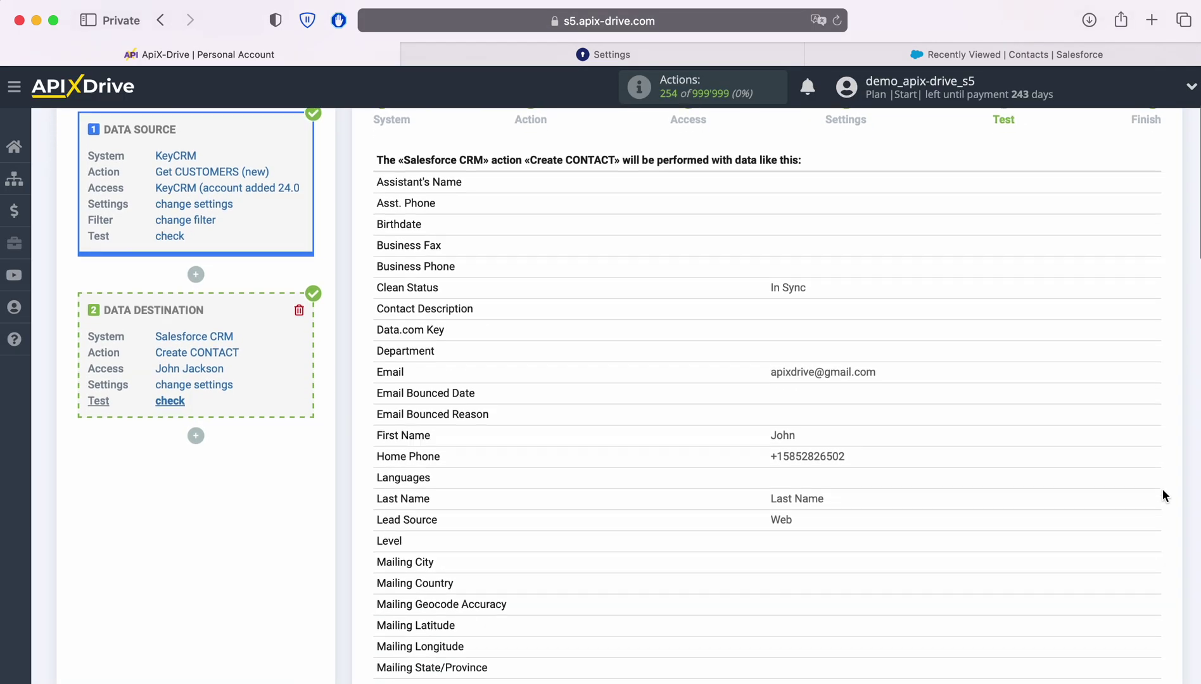
scroll(1162, 496, "down", 1)
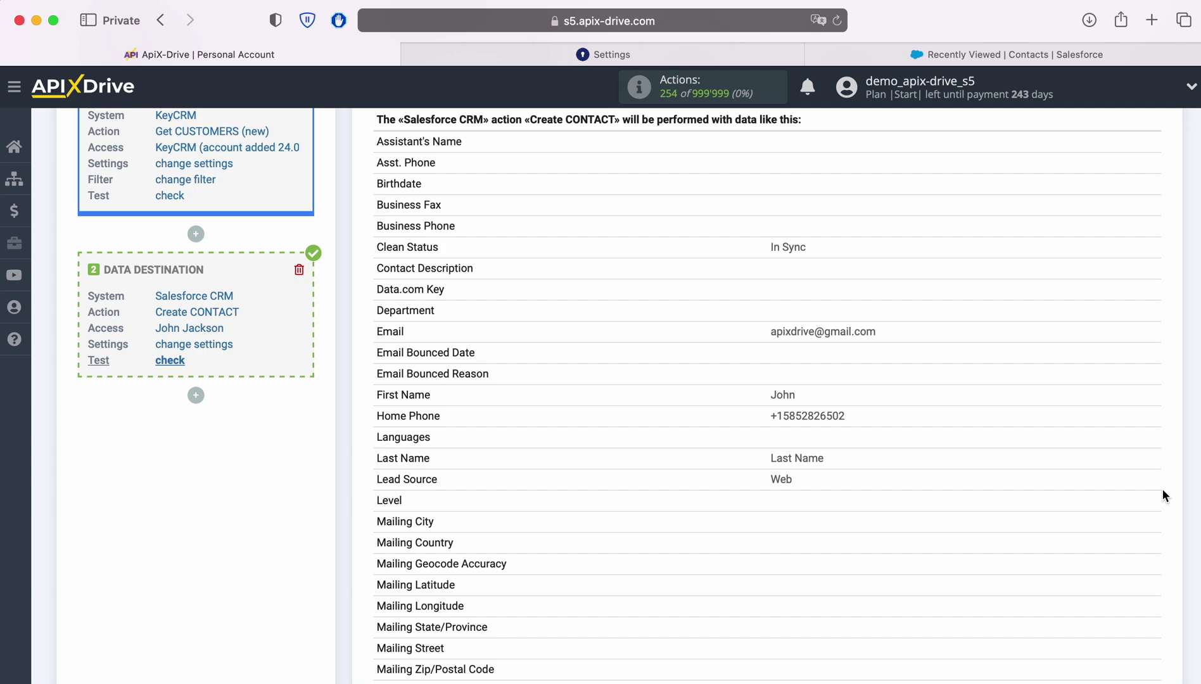
scroll(1163, 495, "down", 10)
scroll(1163, 496, "down", 15)
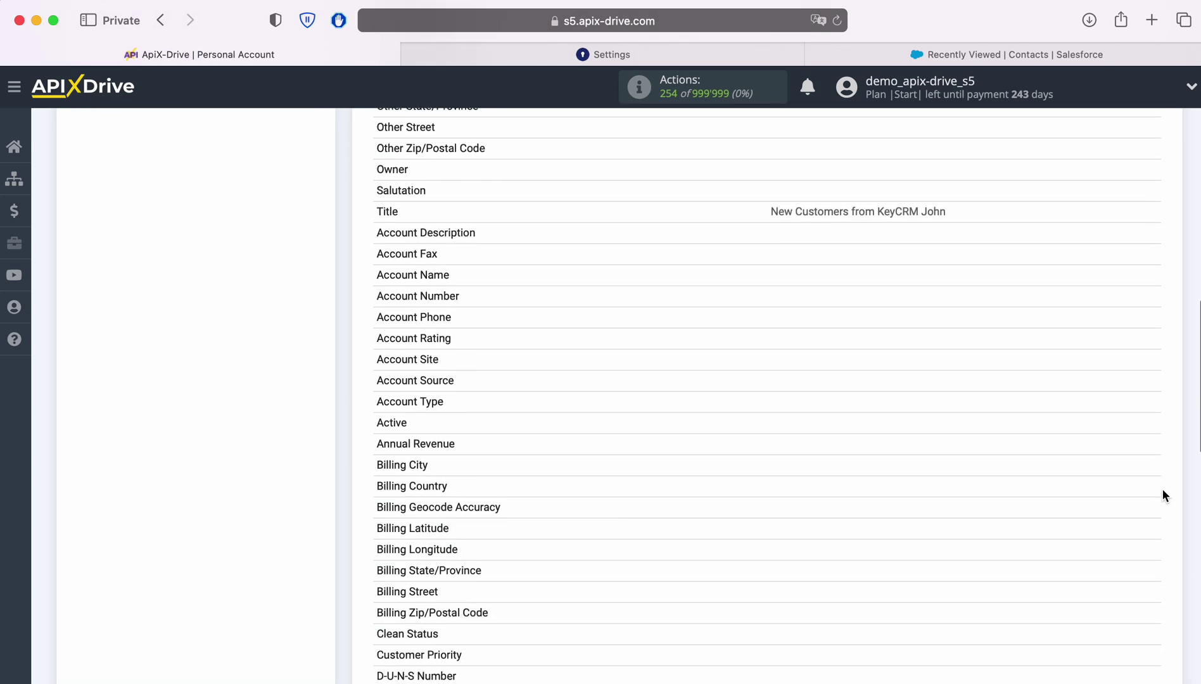
scroll(1162, 489, "down", 4)
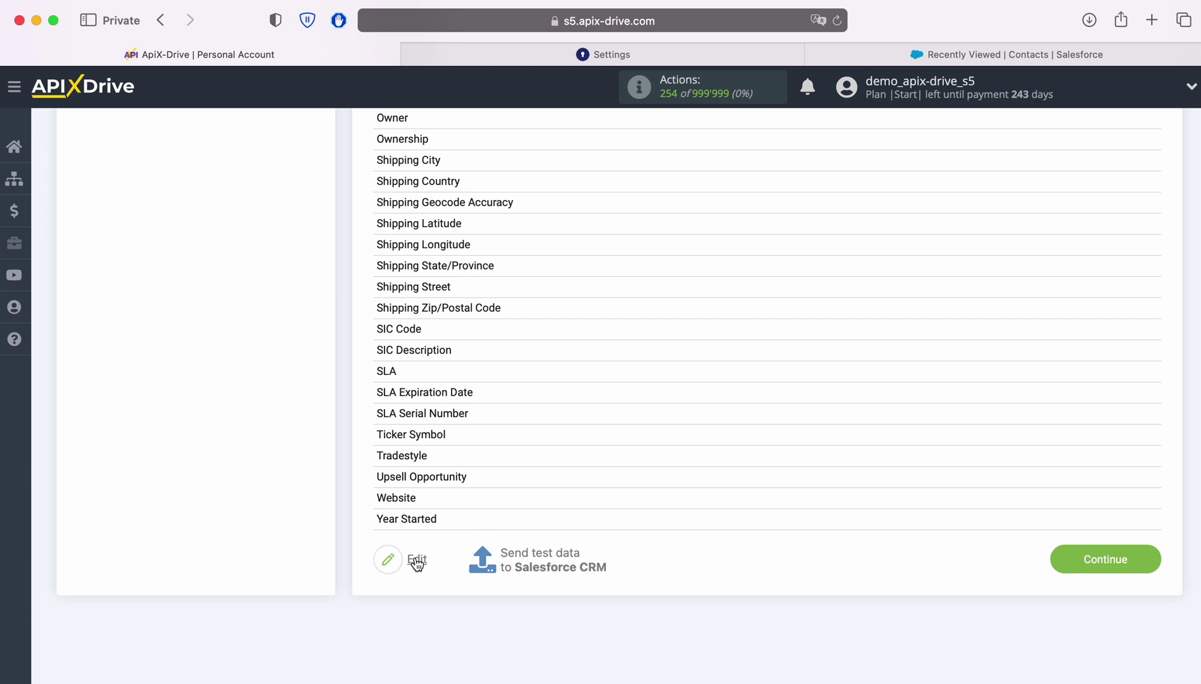
left_click(509, 557)
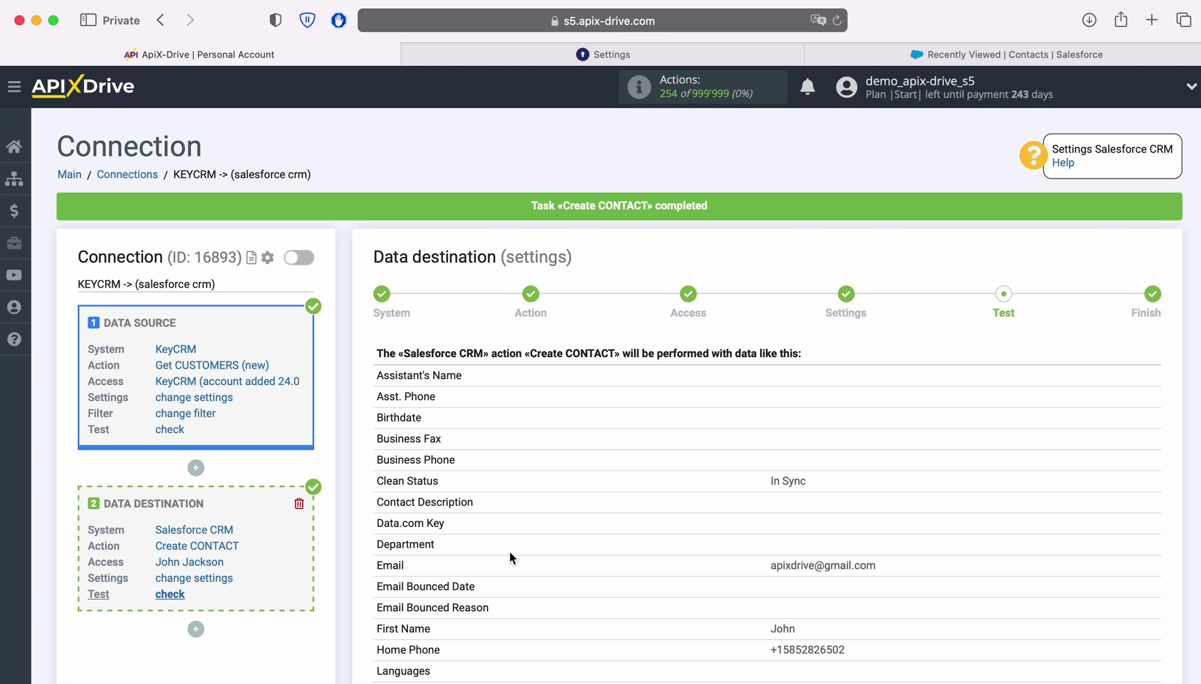
Switch to Salesforce, reload the contacts list, and open the newly created contact's details to check the transferred fields.
left_click(914, 56)
left_click(836, 26)
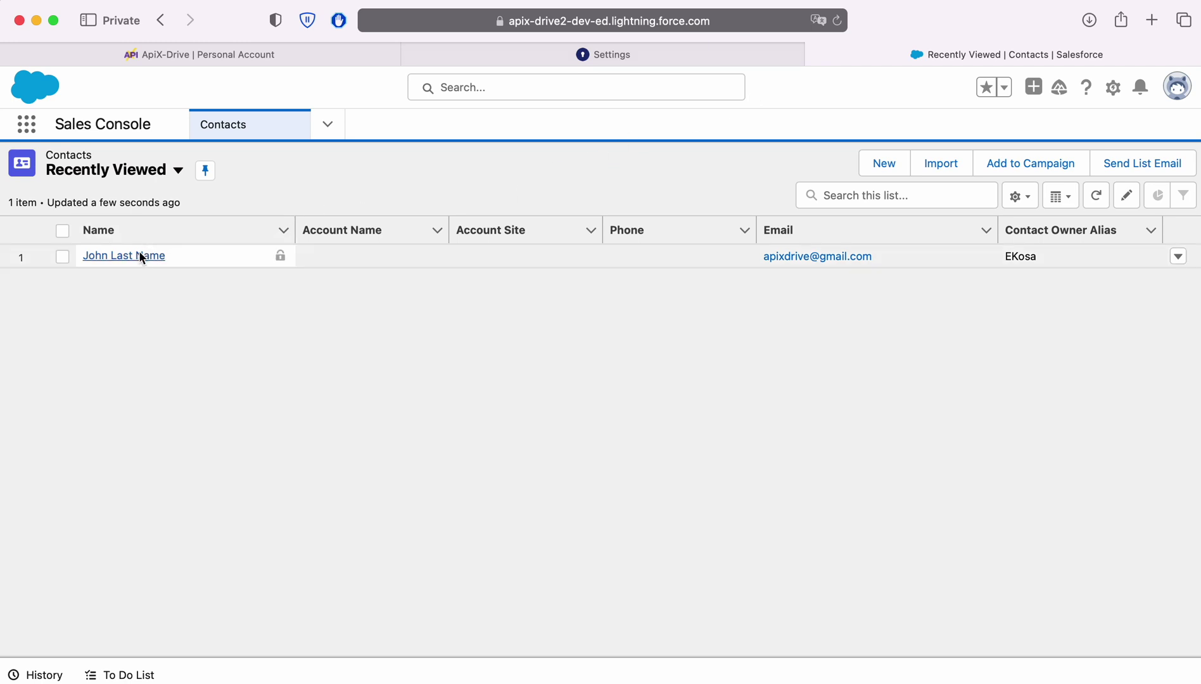
left_click(140, 255)
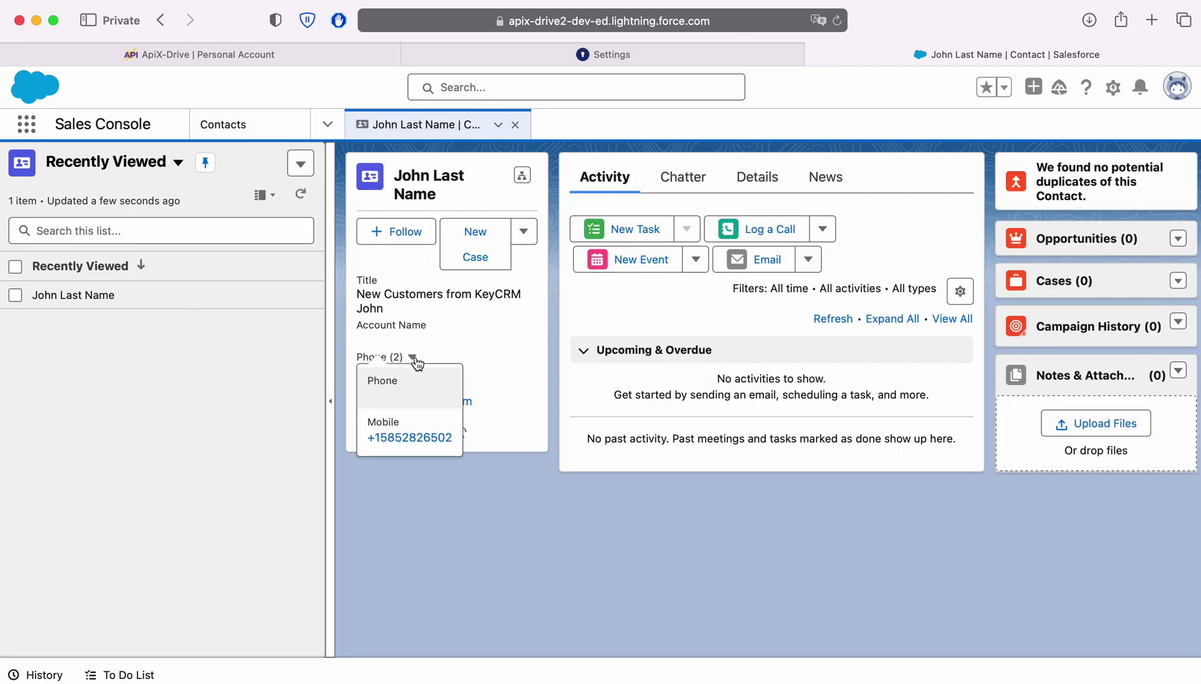
left_click(761, 180)
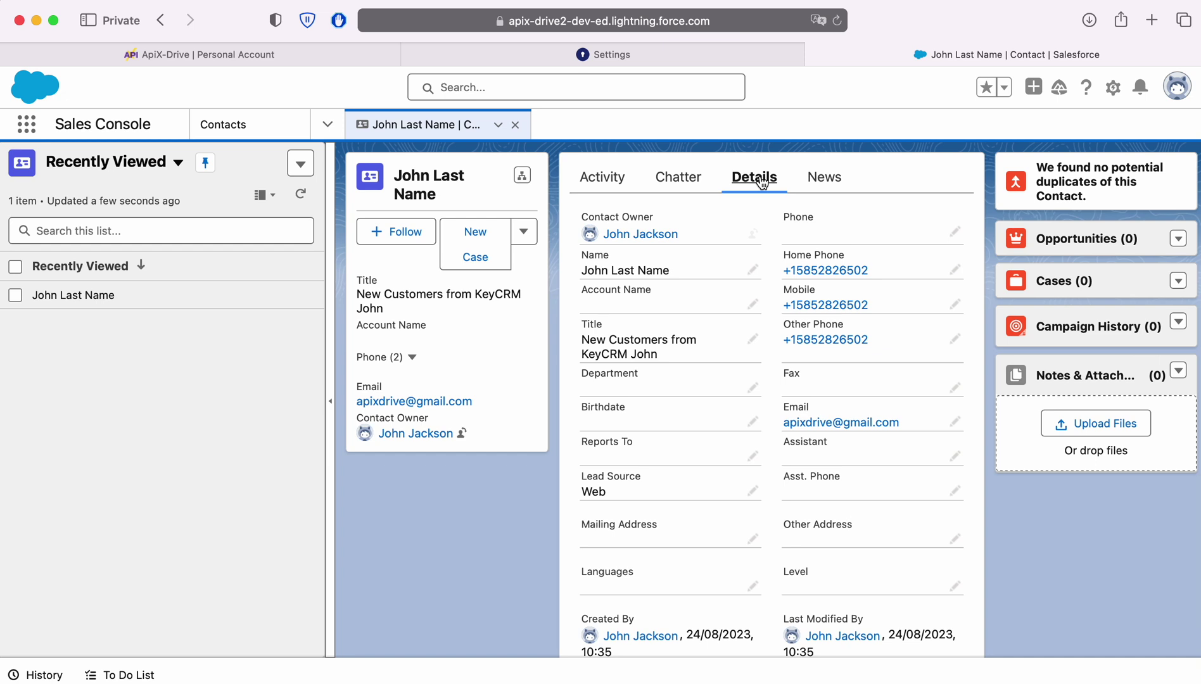
Switch back to ApiX-Drive, finish the data destination setup and enable auto-update for the connection.
left_click(202, 54)
scroll(1094, 442, "down", 15)
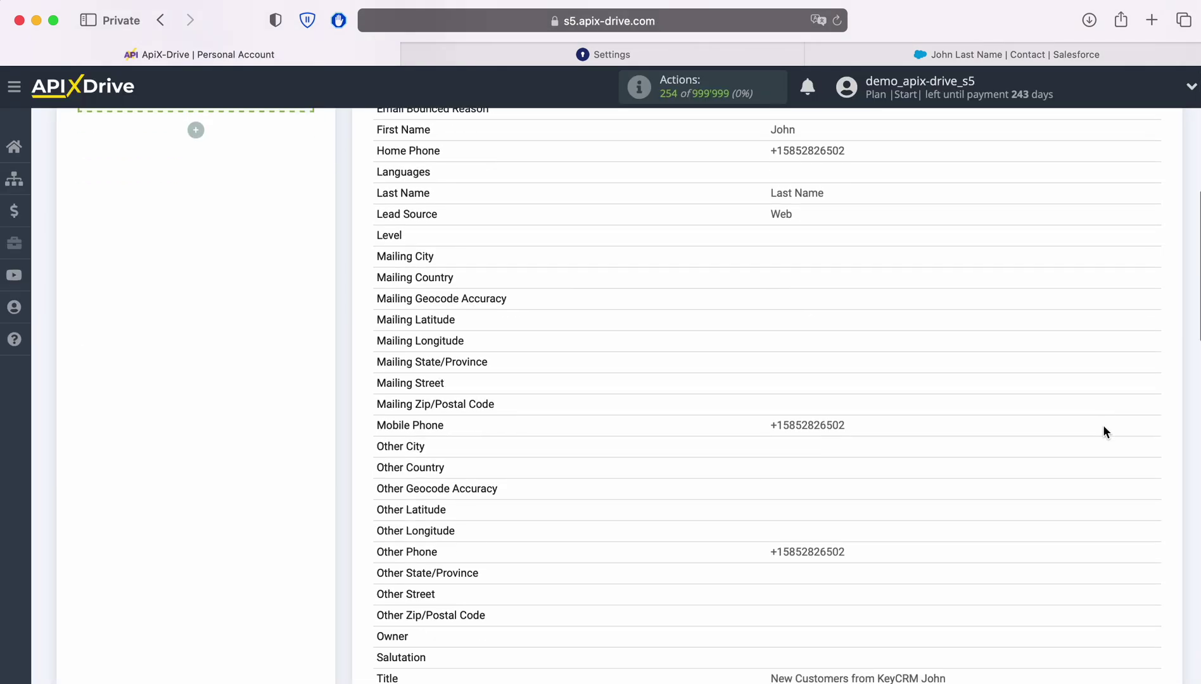
scroll(1099, 423, "down", 10)
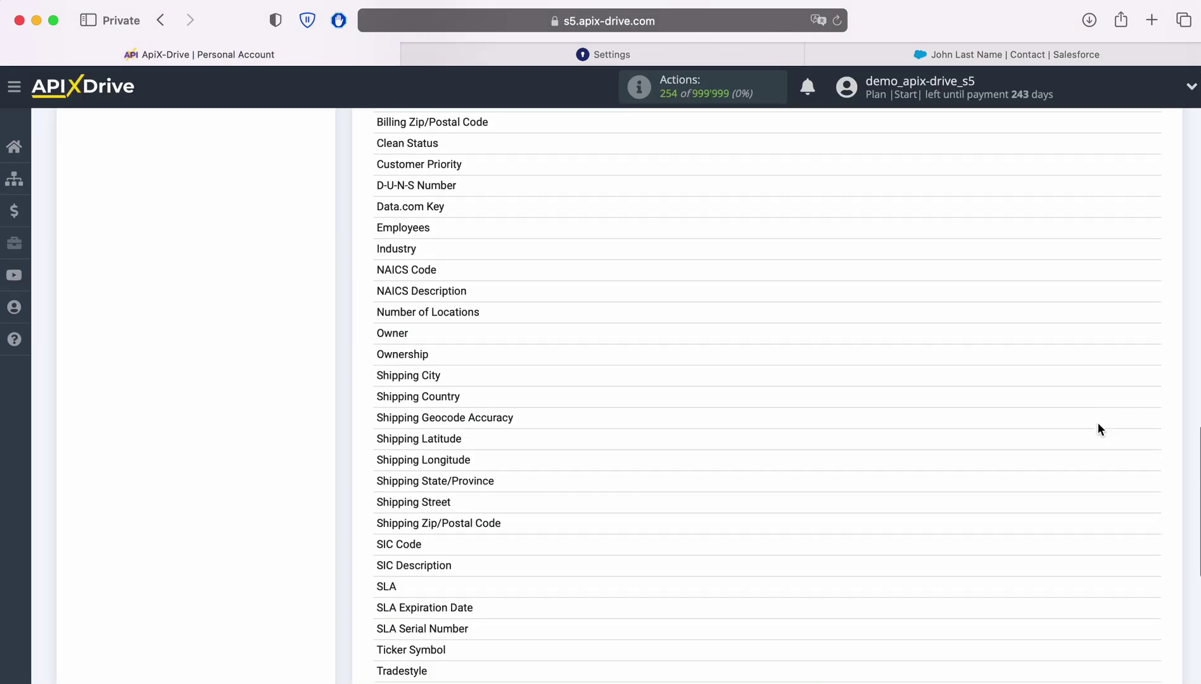
left_click(1150, 567)
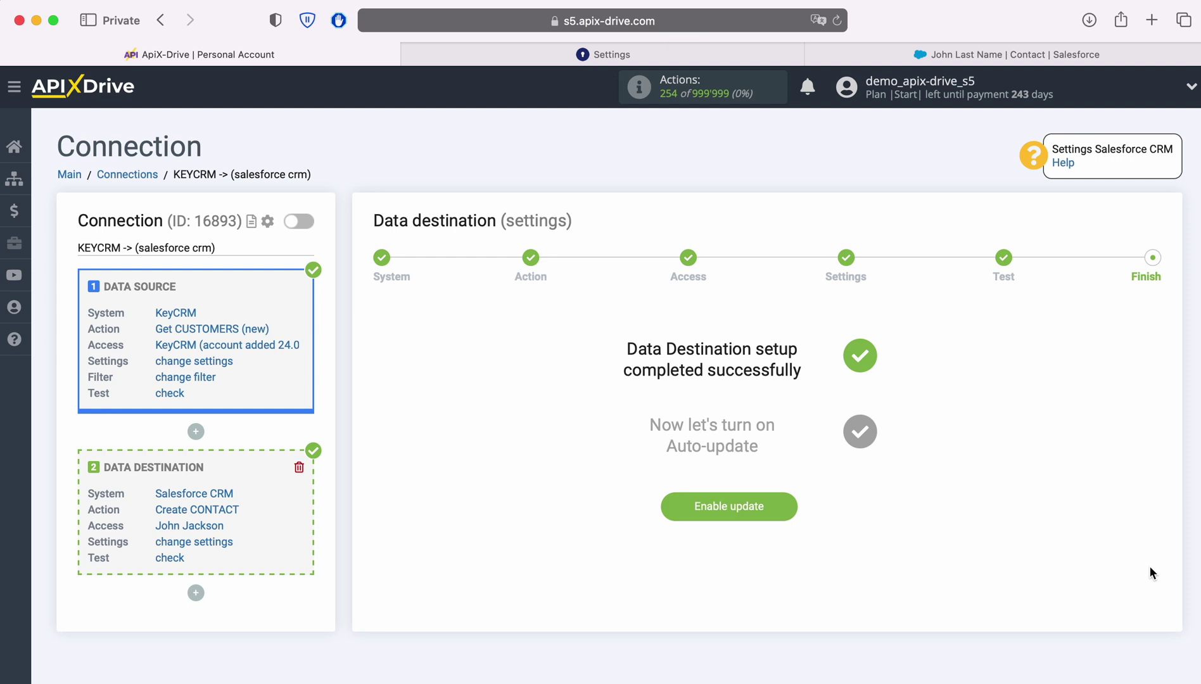
left_click(786, 505)
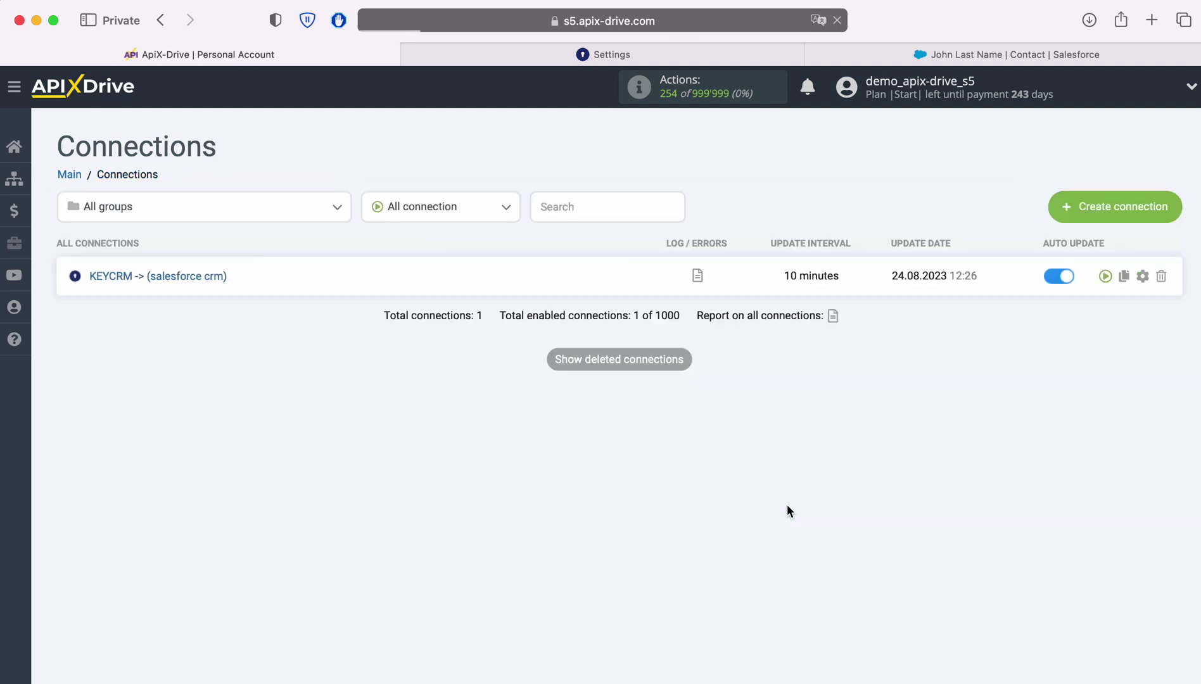
Set the update interval of the KEYCRM -> (salesforce crm) connection to 5 minutes and save the connection setup.
left_click(1143, 276)
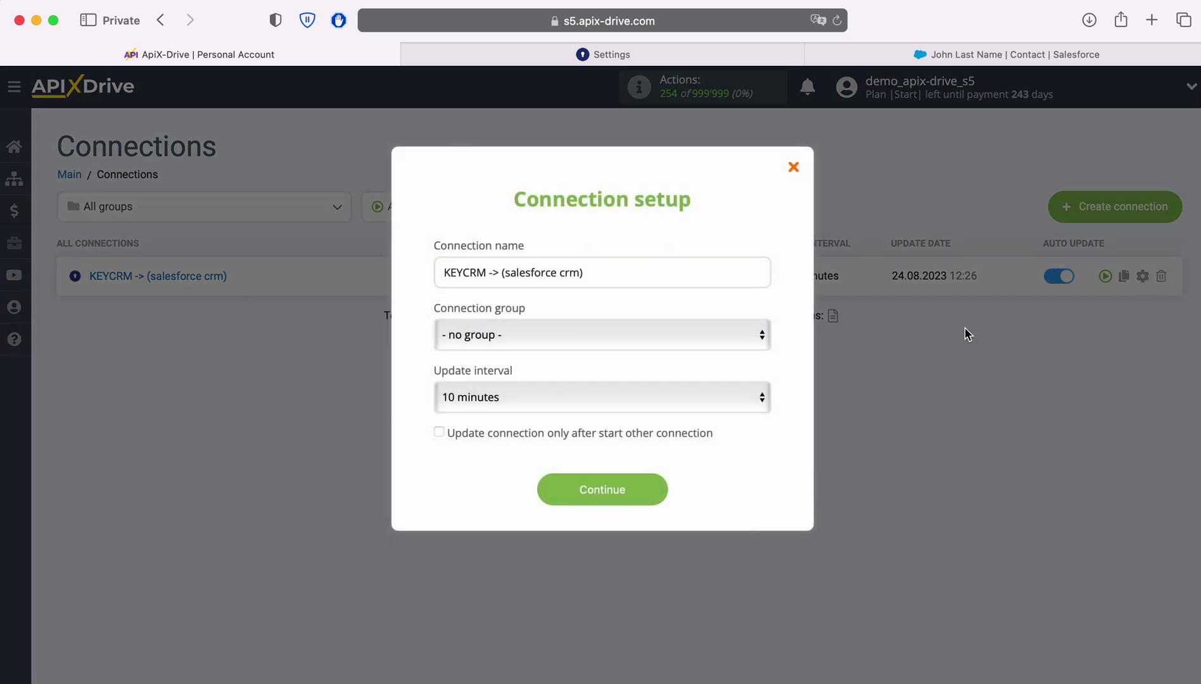
left_click(622, 390)
left_click(598, 369)
left_click(654, 488)
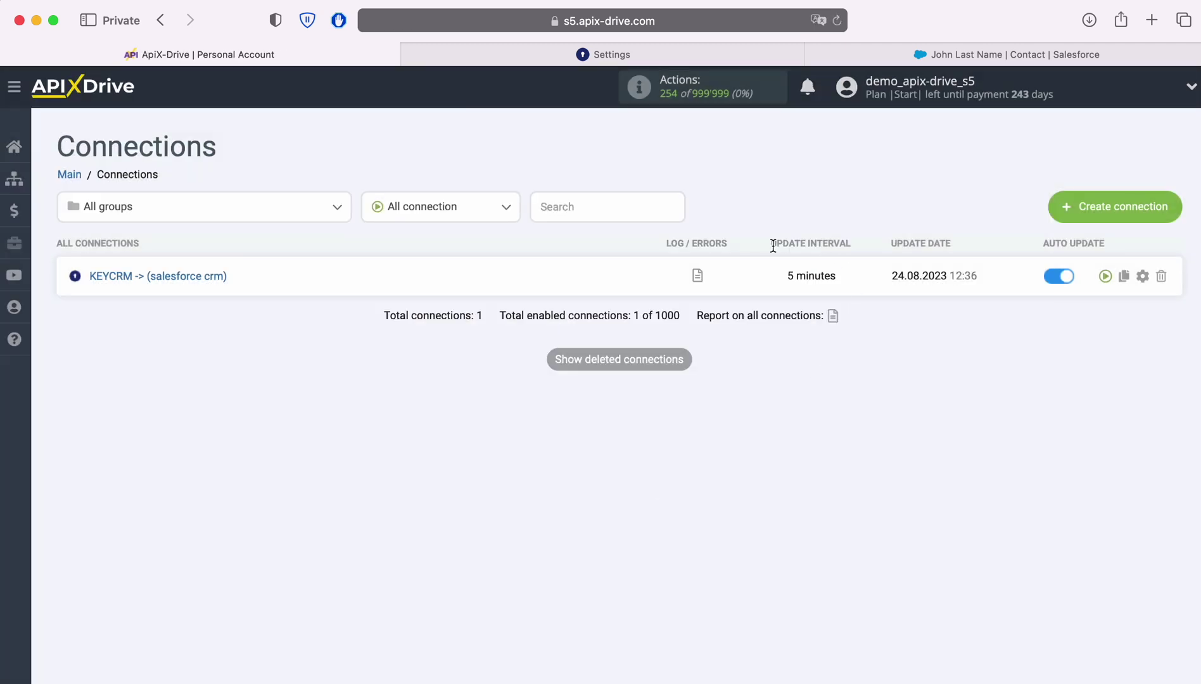